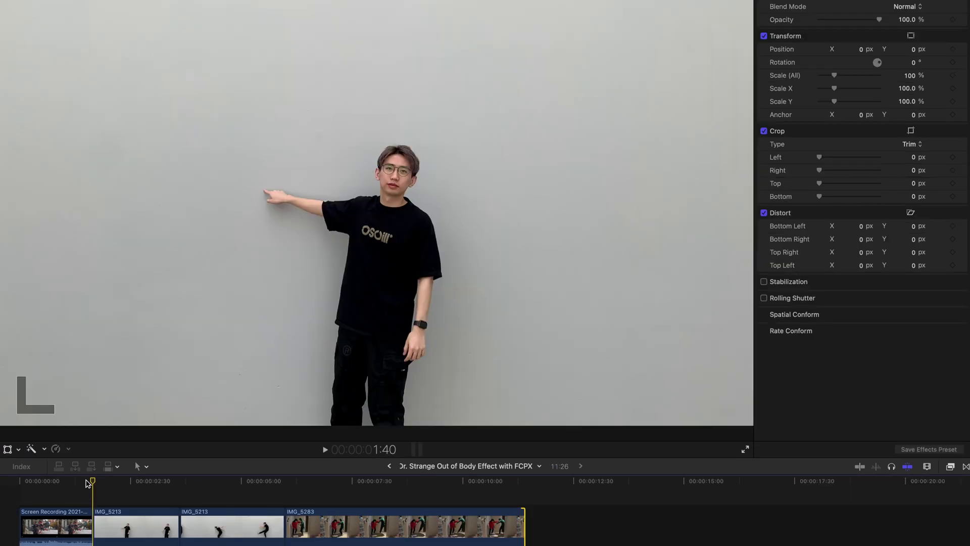
Step: Play through the example footage of the IMG_5213 and IMG_5283 clips to review the movements
key("l")
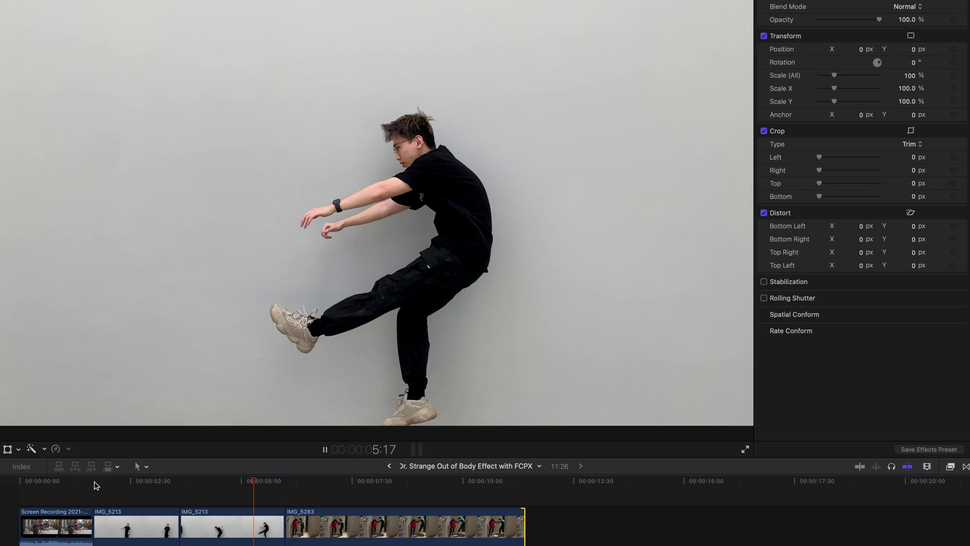
key("space")
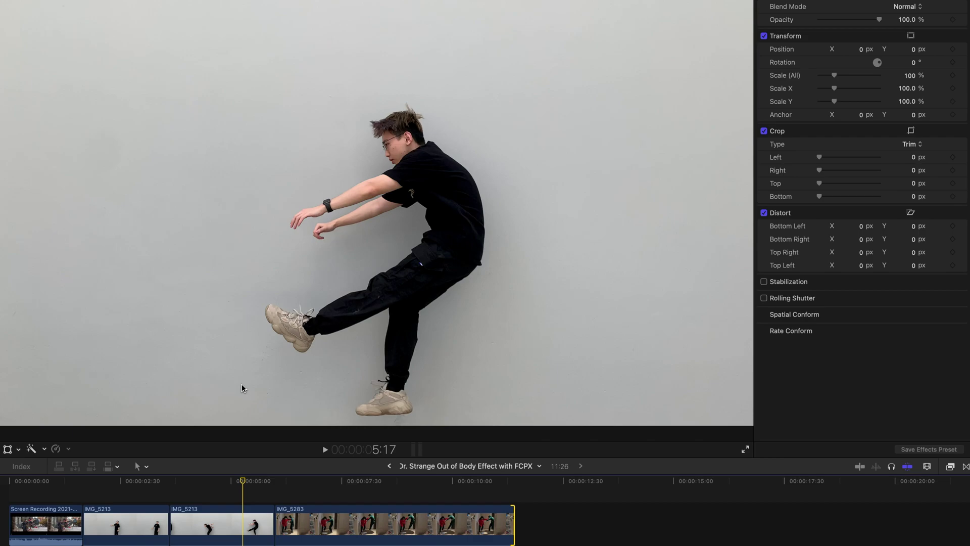
key("Down")
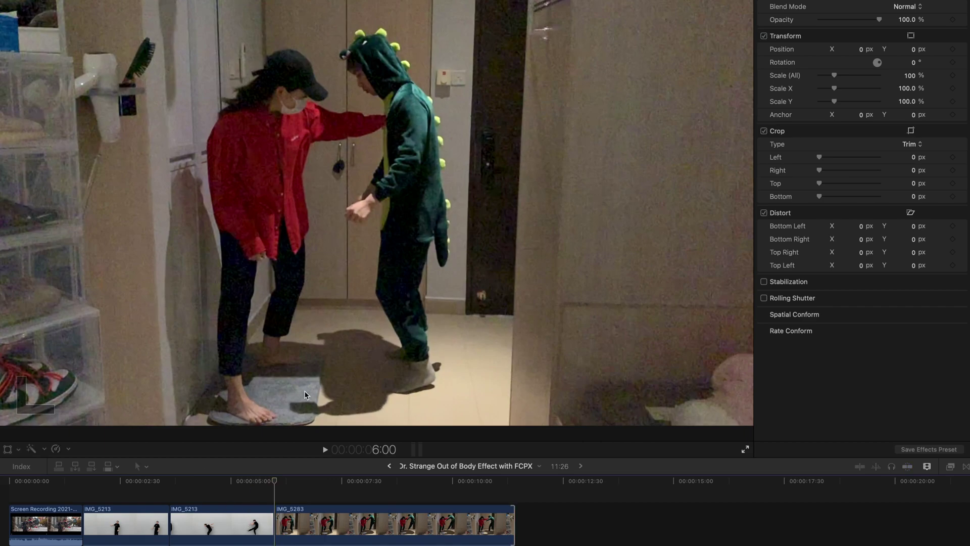
left_click(262, 478)
key("space")
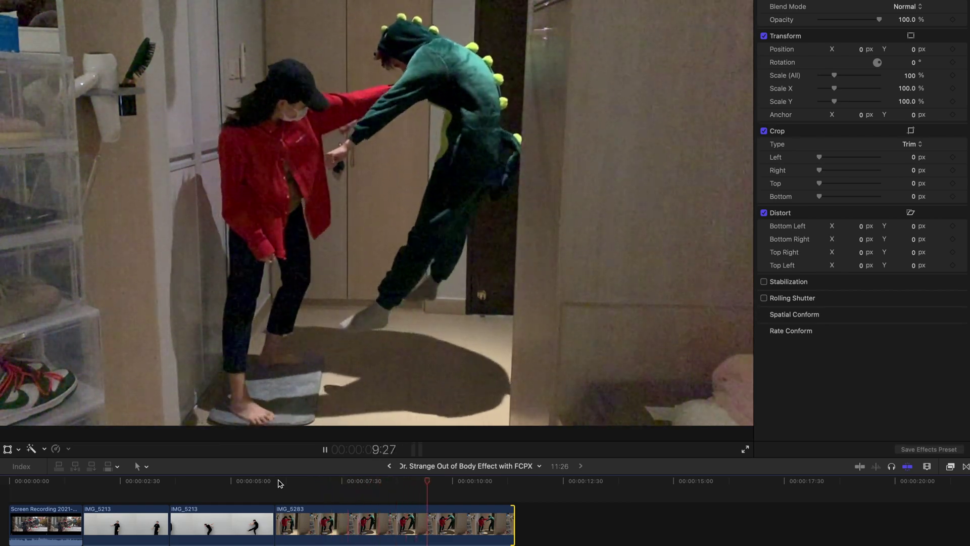
key("space")
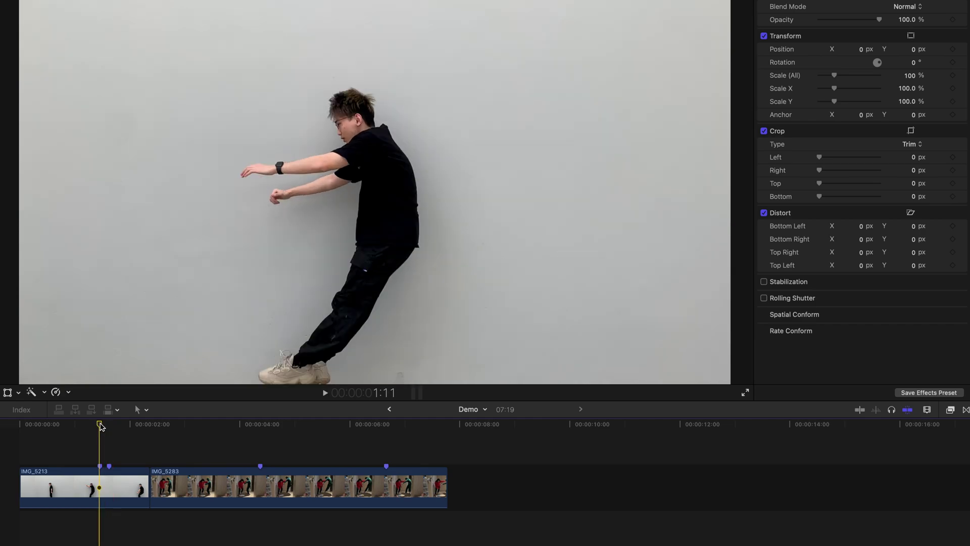
Step: Blade the IMG_5213 clip at its two markers and delete the parts outside them
key("b")
left_click(99, 485)
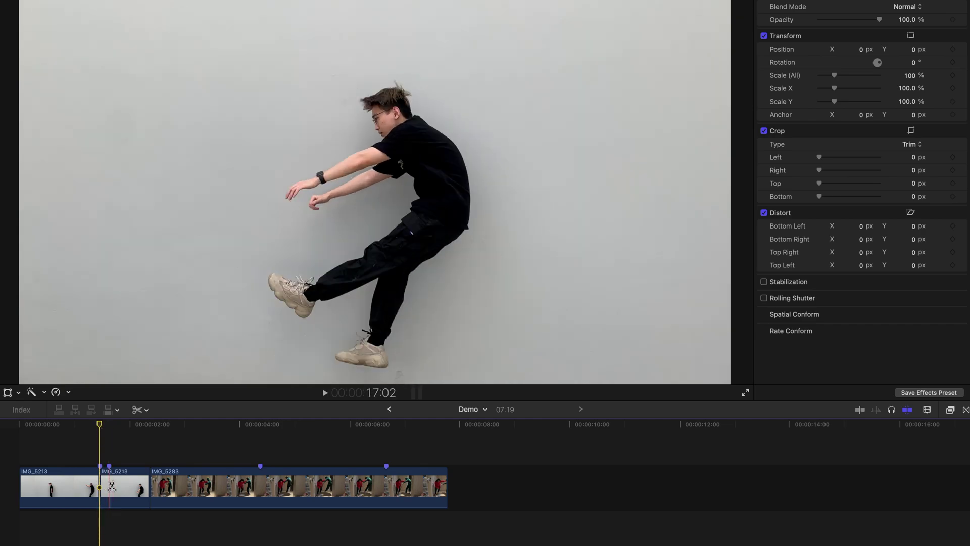
key("a")
left_click(71, 483)
key("Delete")
left_click(46, 486)
key("Delete")
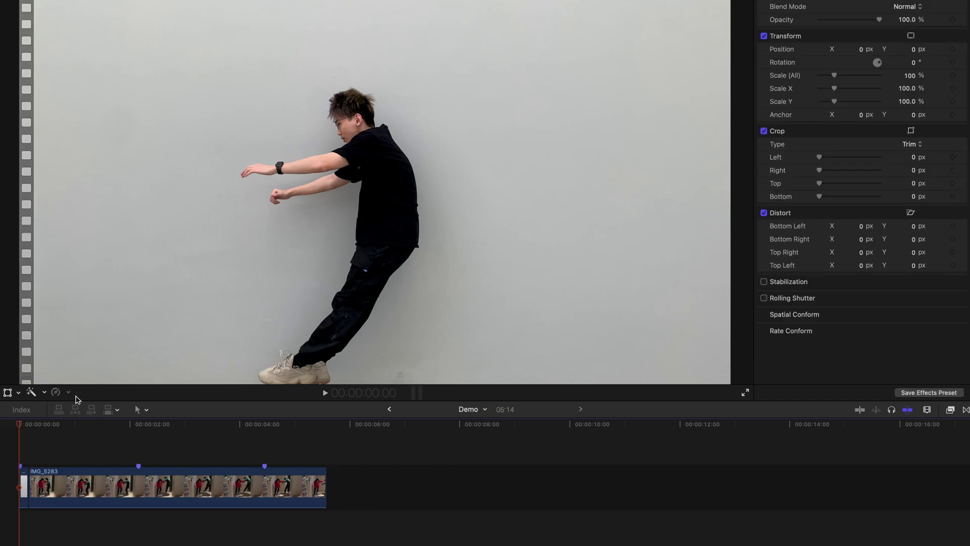
Step: Blade the IMG_5283 clip at its two markers and delete the parts before and after them
left_click(133, 425)
mouse_move(133, 426)
left_mouse_down()
mouse_move(268, 429)
mouse_move(139, 428)
left_mouse_up()
key("b")
left_click(139, 488)
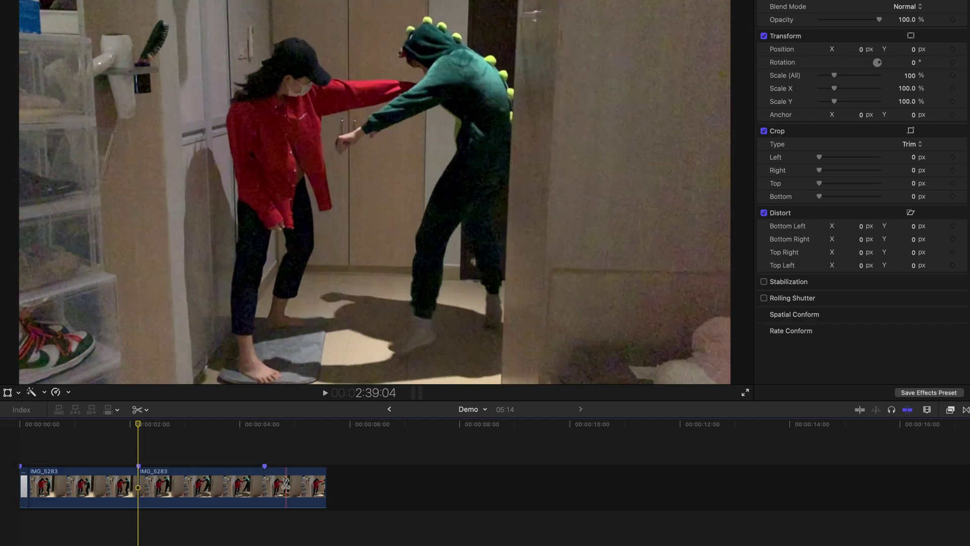
left_click(264, 488)
key("a")
left_click(295, 474)
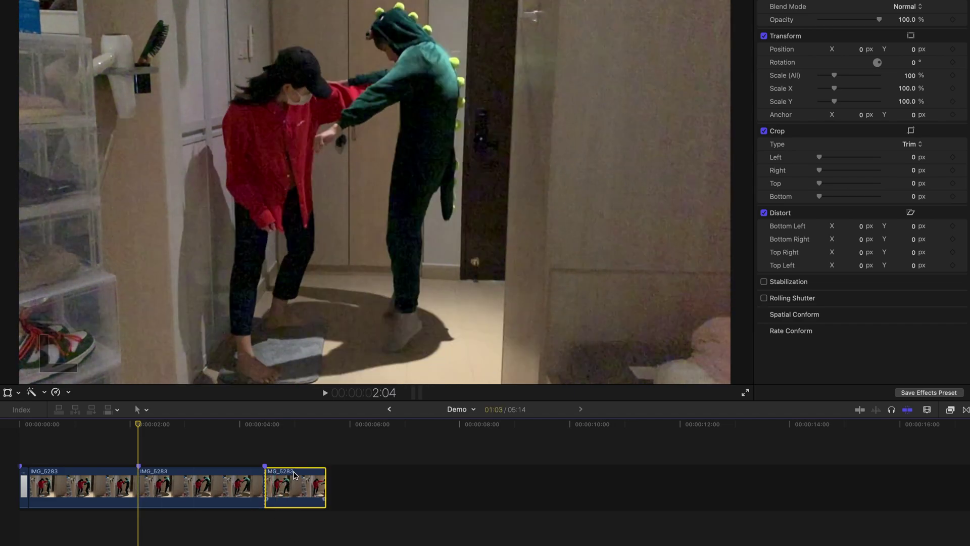
key("Delete")
left_click(31, 475)
key("Delete")
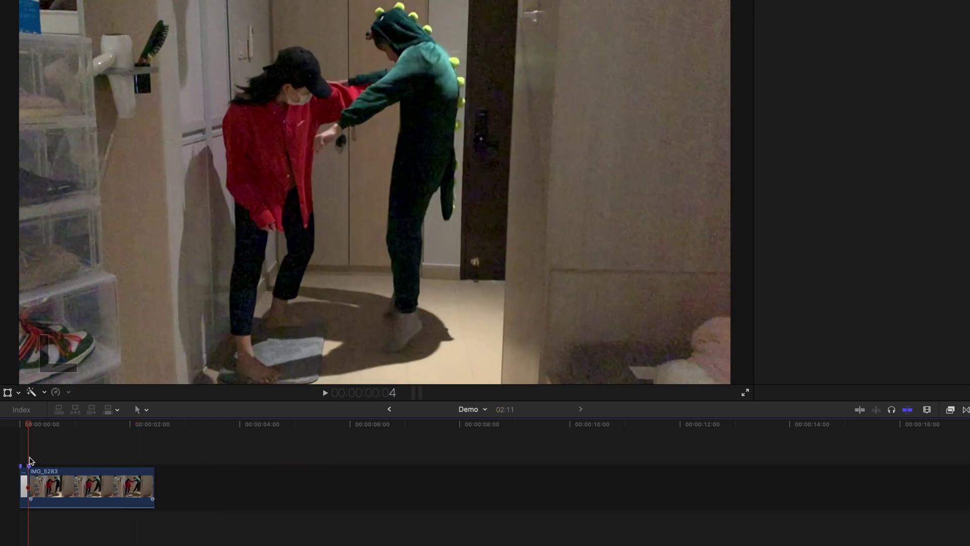
Step: Stack the trimmed IMG_5213 clip above IMG_5283 and slow it to 7% so it matches the lower clip's length
key("super+equal")
left_click_drag(30, 478, 26, 439)
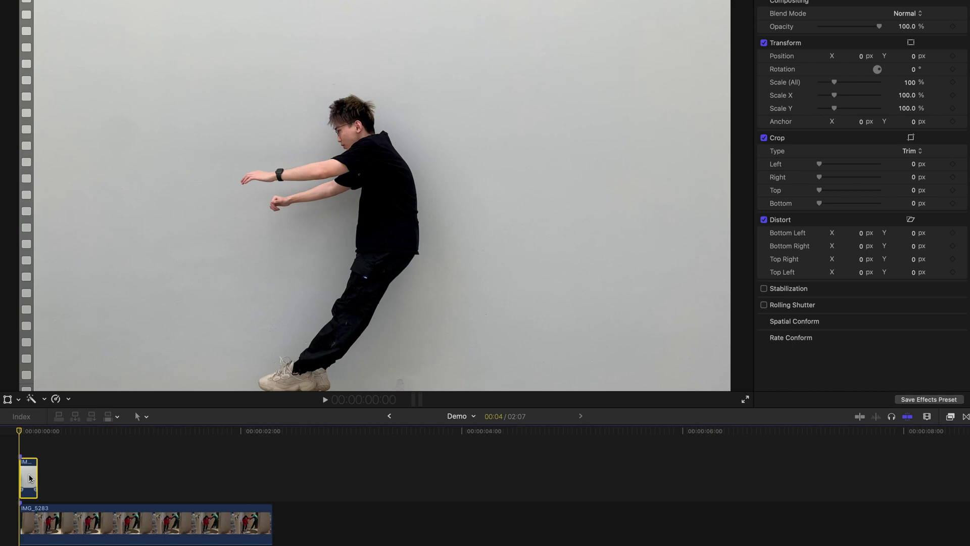
left_click_drag(29, 474, 272, 478)
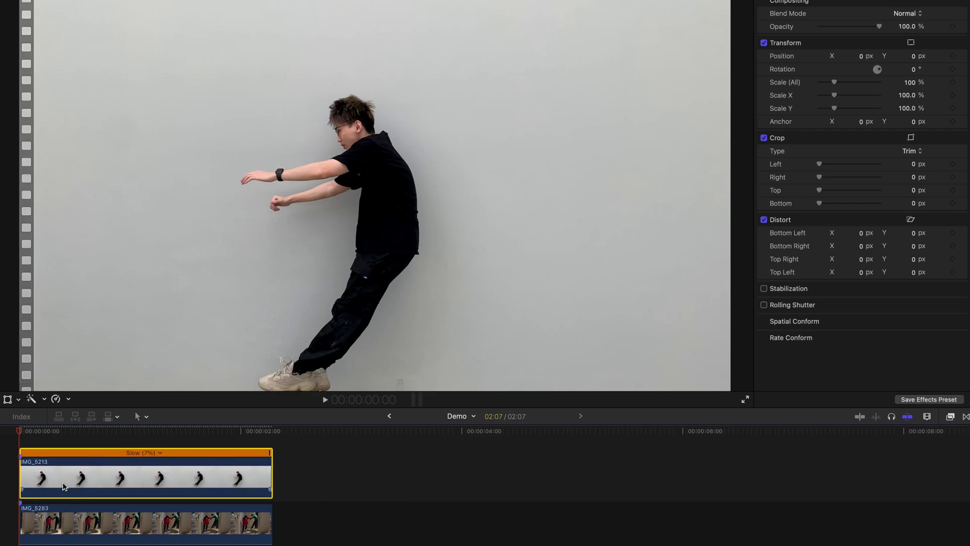
Step: Set the retime video quality of the slowed IMG_5213 clip to Optical Flow
left_click(82, 432)
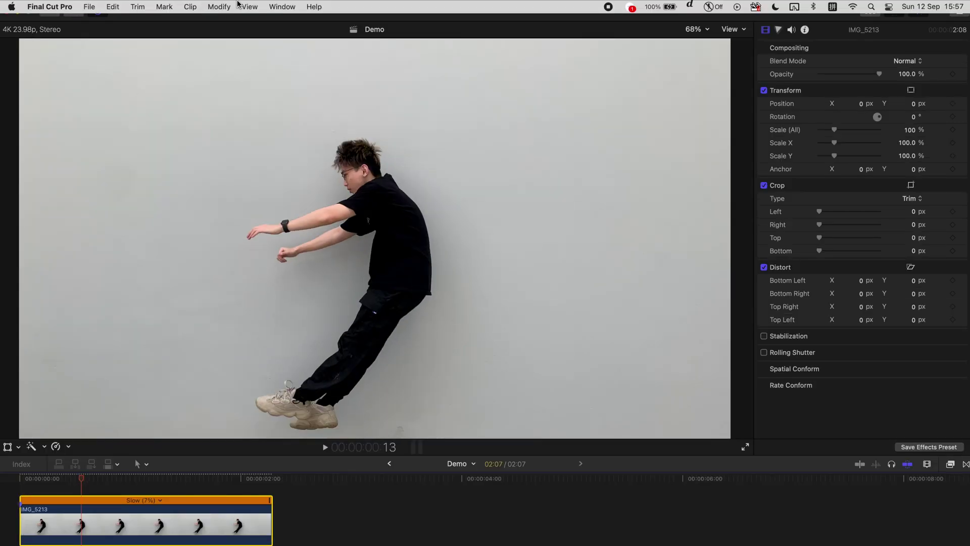
left_click(225, 7)
mouse_move(334, 246)
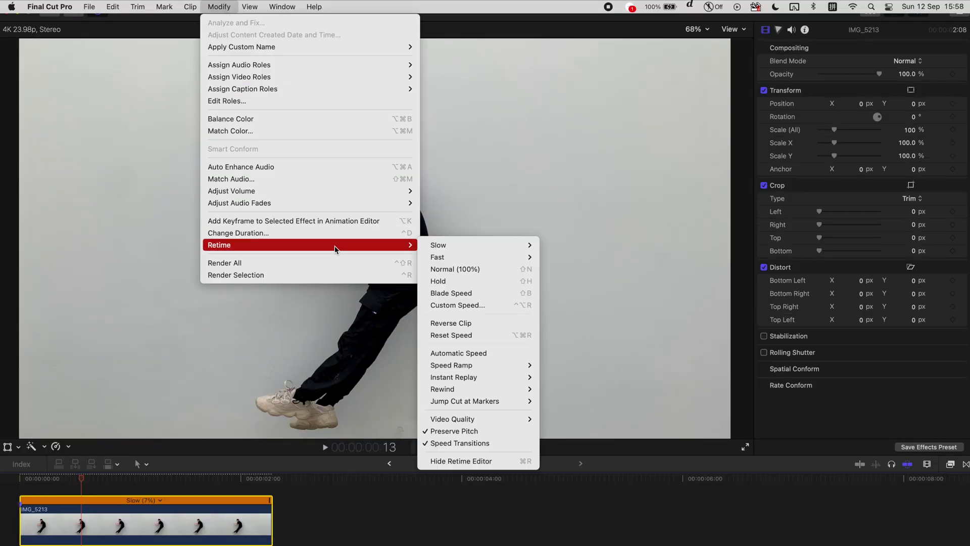
mouse_move(500, 419)
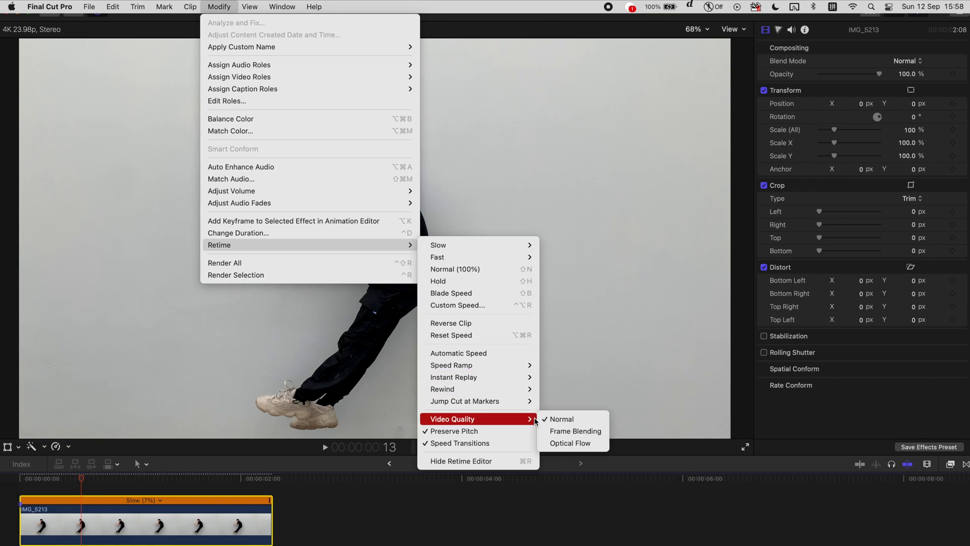
left_click(560, 443)
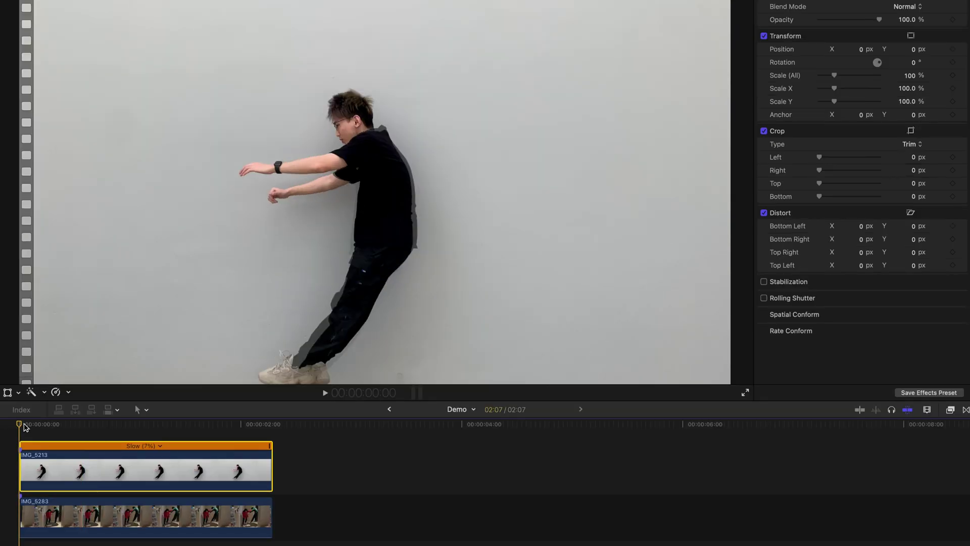
Step: Play the slowed IMG_5213 clip twice from the start to check the smoothness of the motion
key("space")
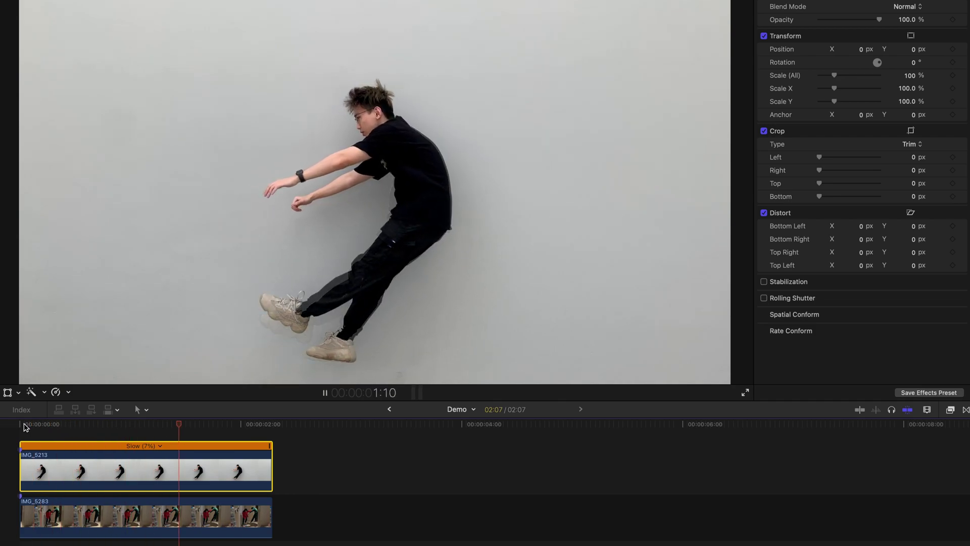
key("space")
left_click(24, 424)
key("space")
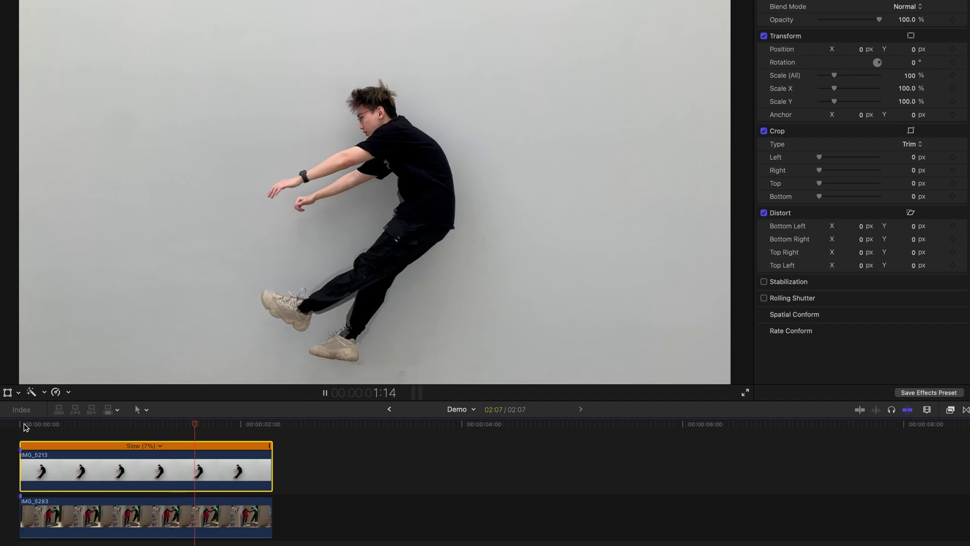
key("space")
Step: Apply the Keyer effect to the upper IMG_5213 clip
scroll(159, 512, "up", 2)
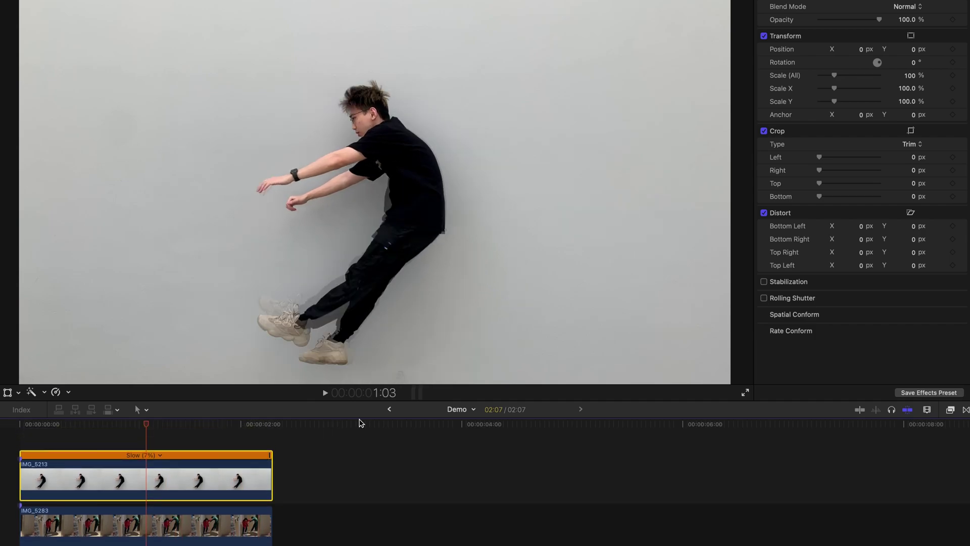
left_click(950, 409)
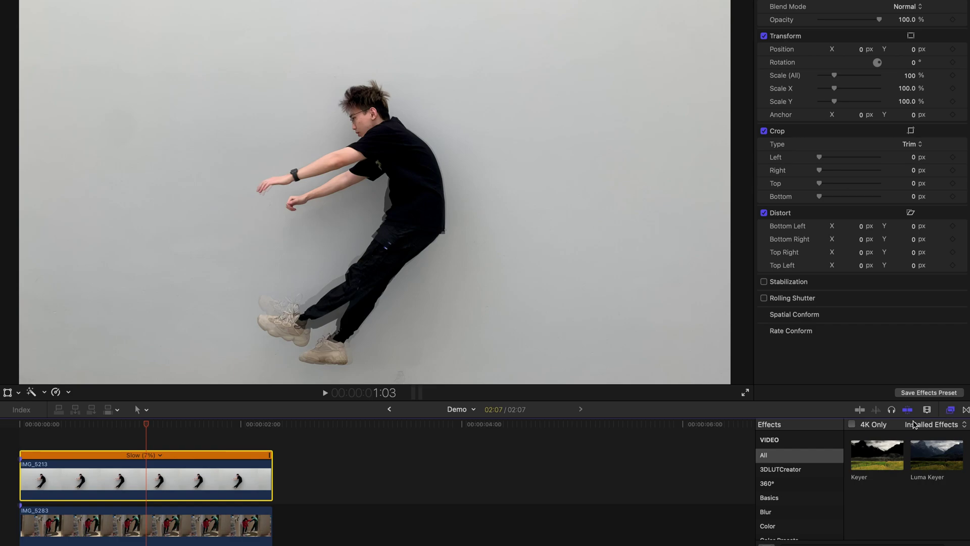
left_click(867, 461)
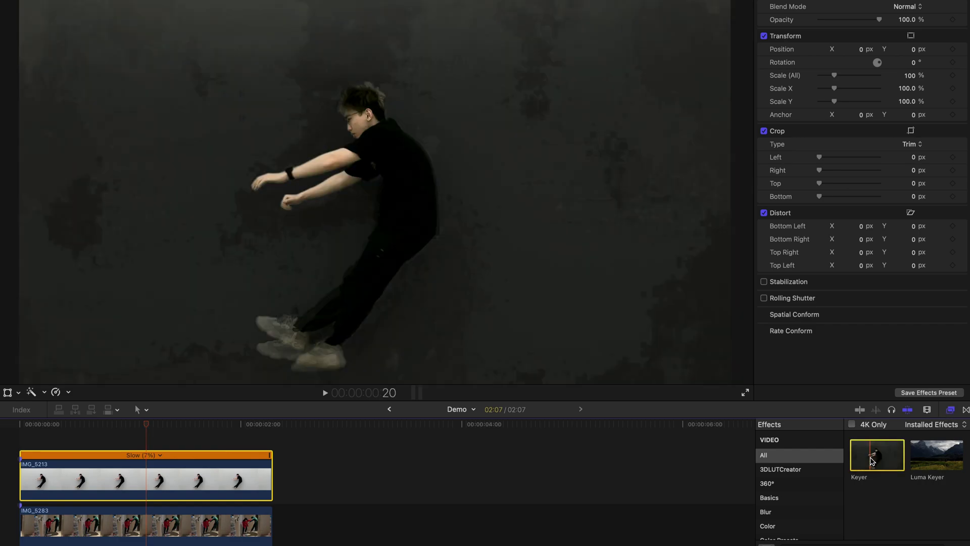
left_click_drag(870, 461, 157, 487)
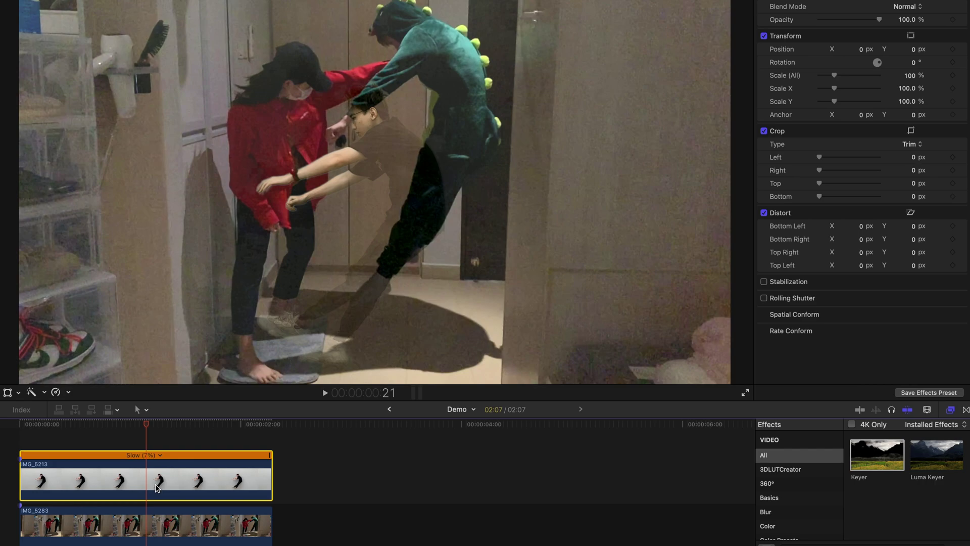
Step: Disable the IMG_5283 clip and toggle it to compare the keyed clip with and without the background, leaving it disabled
left_click(138, 530)
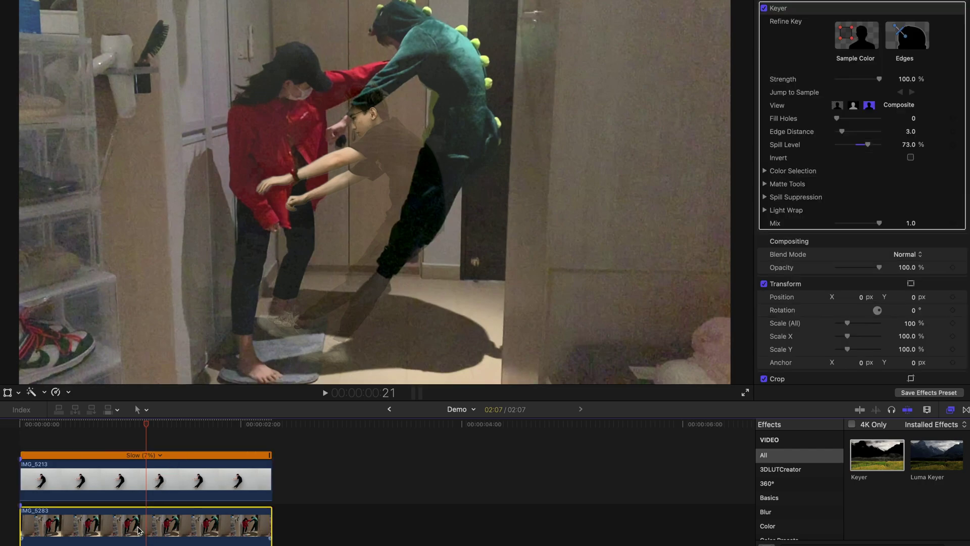
key("v")
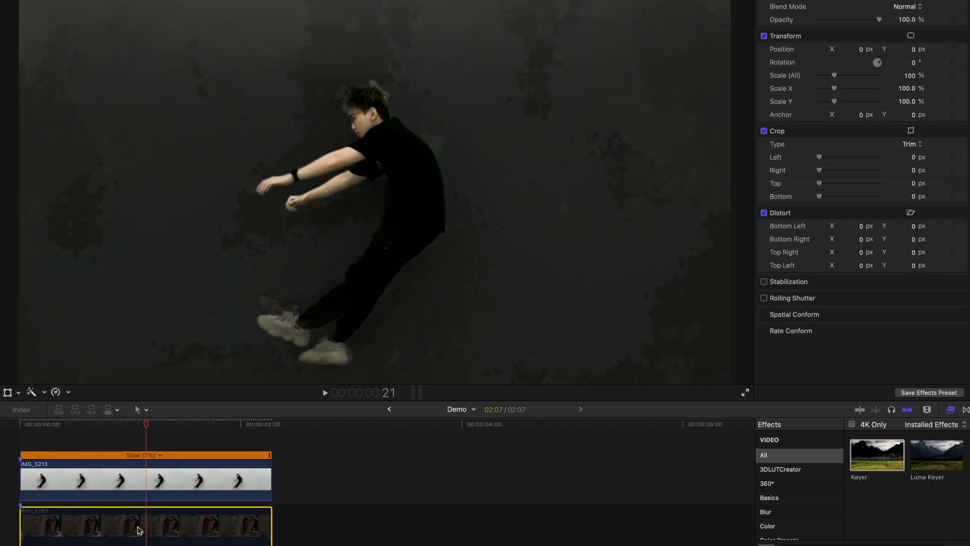
left_click(154, 466)
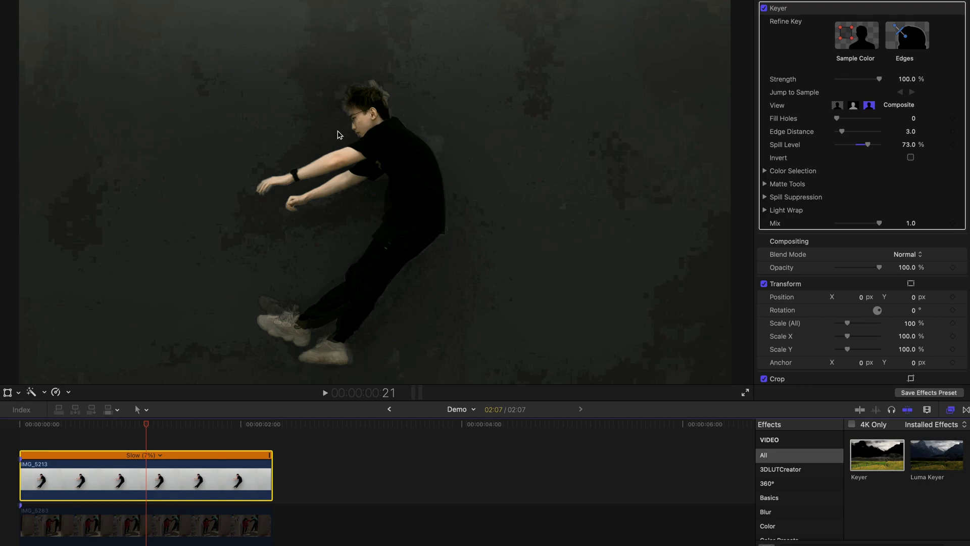
left_click(158, 516)
key("v")
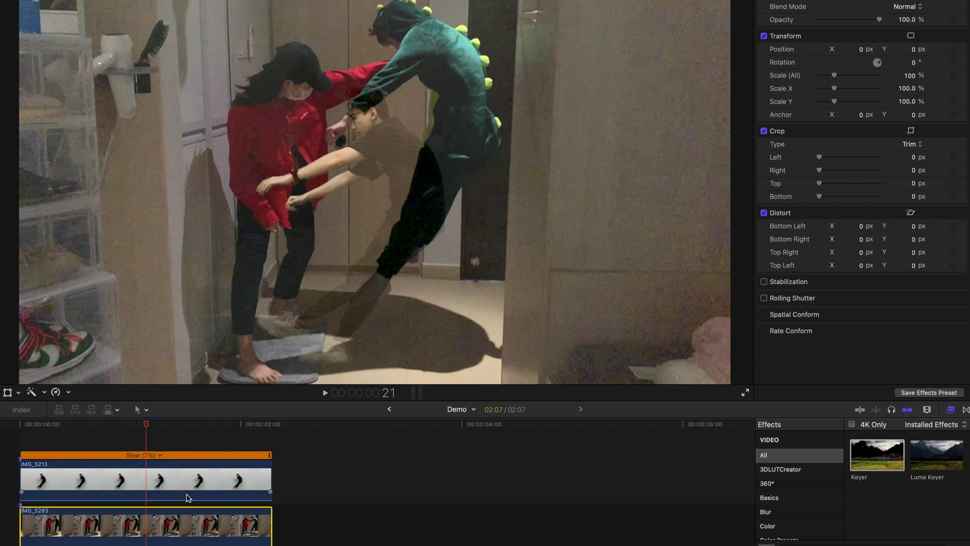
key("v")
Step: Sample the grey wall beside the subject's head as the Keyer's sample color on the IMG_5213 clip
left_click(202, 472)
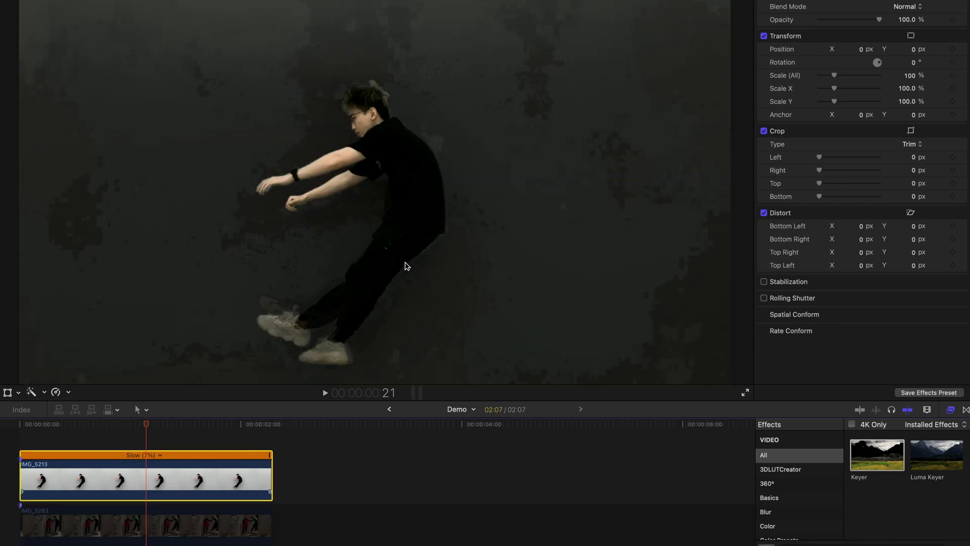
scroll(785, 13, "up", 5)
left_click(866, 44)
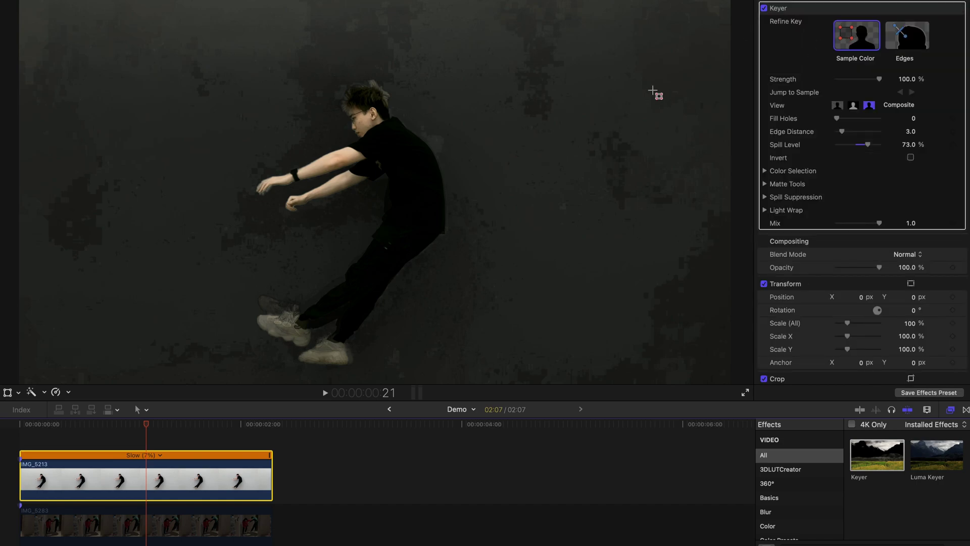
left_click_drag(424, 65, 459, 126)
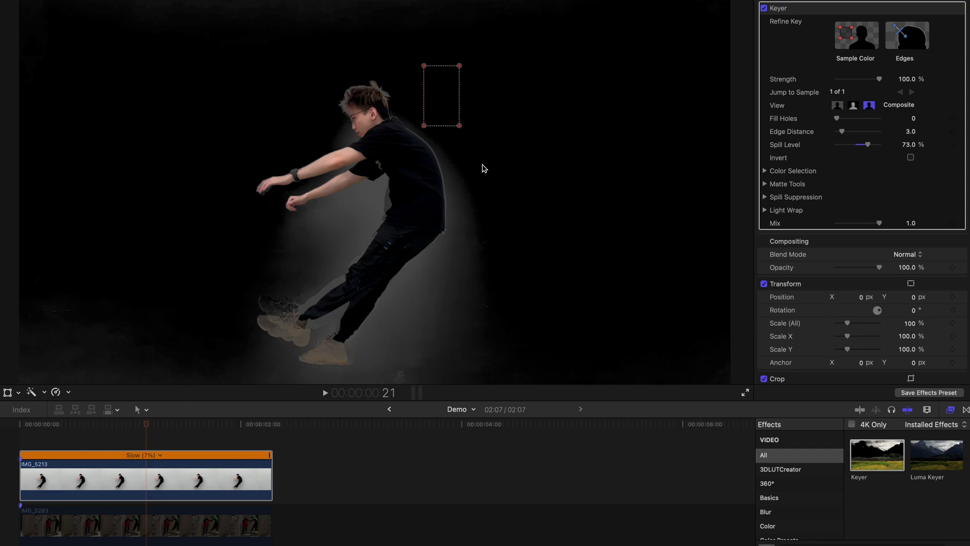
Step: Re-enable the IMG_5283 background clip beneath the keyed subject
left_click(168, 525)
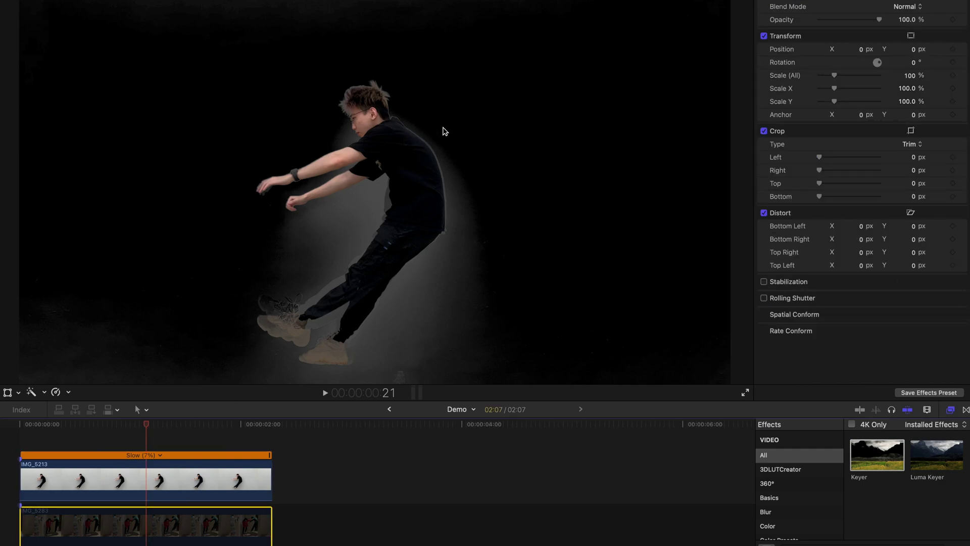
key("v")
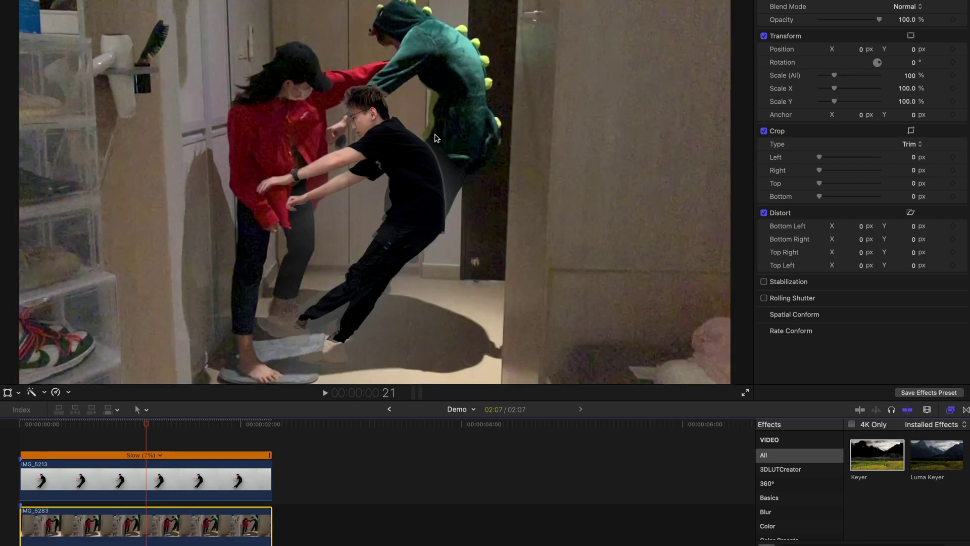
Step: Lower the upper IMG_5213 clip's opacity to 70% and set its horizontal position to 855 px
left_click(172, 468)
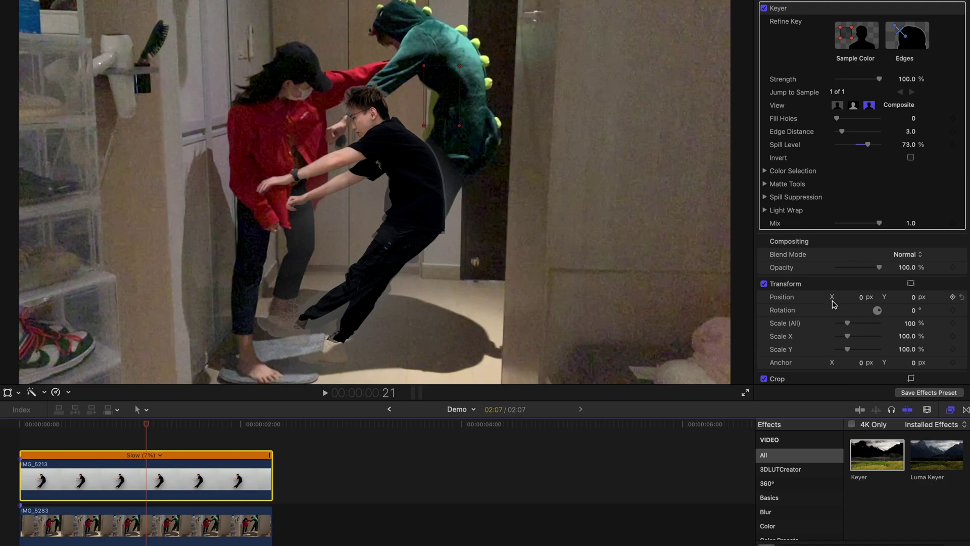
scroll(833, 304, "down", 3)
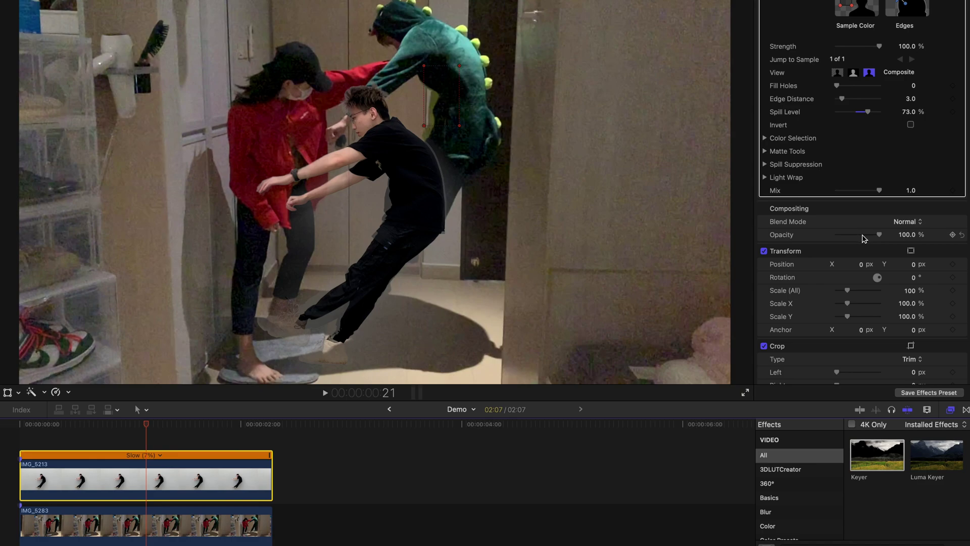
scroll(863, 239, "up", 2)
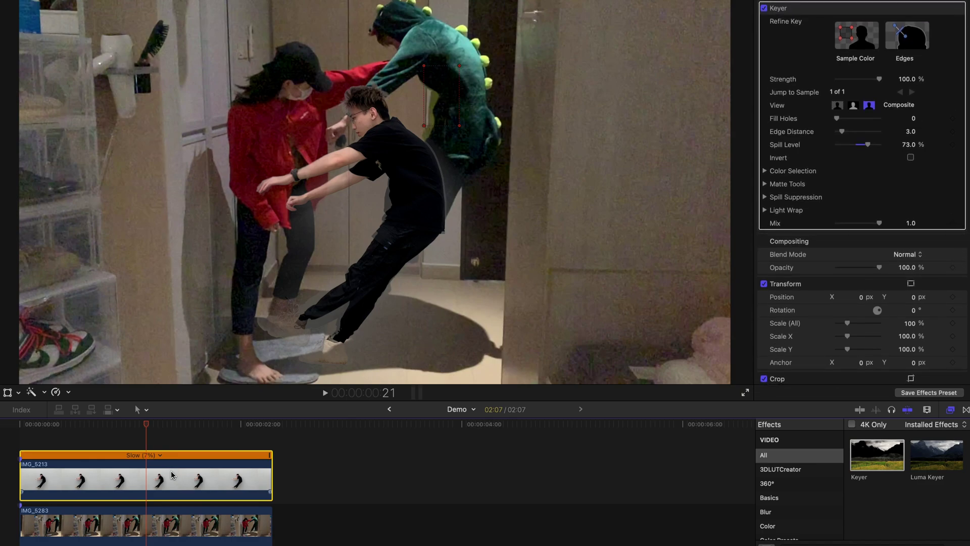
scroll(845, 274, "down", 1)
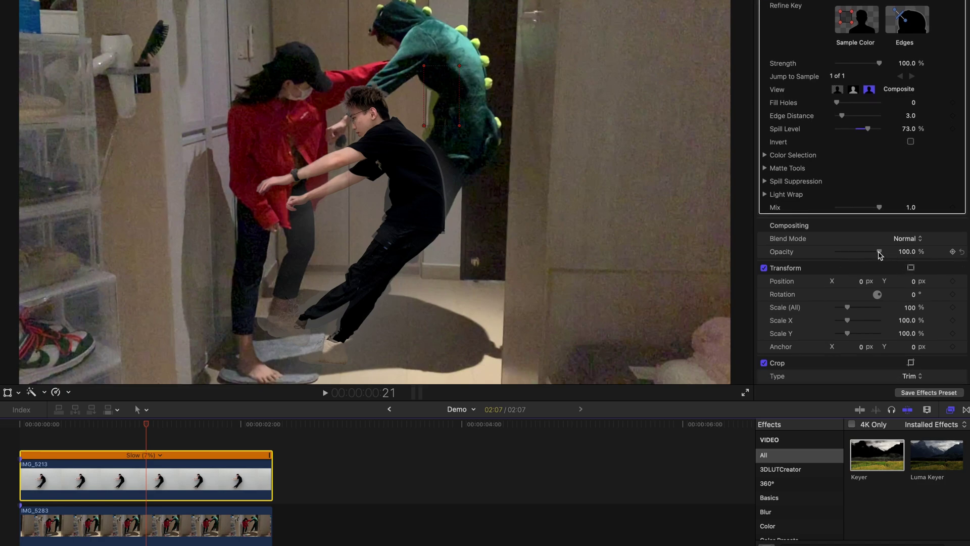
left_click(909, 252)
type("7")
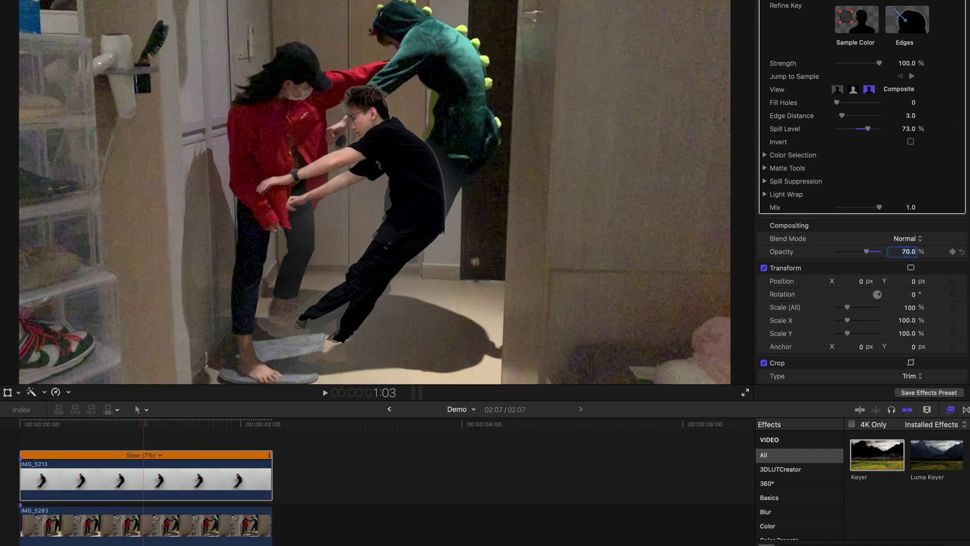
key("Return")
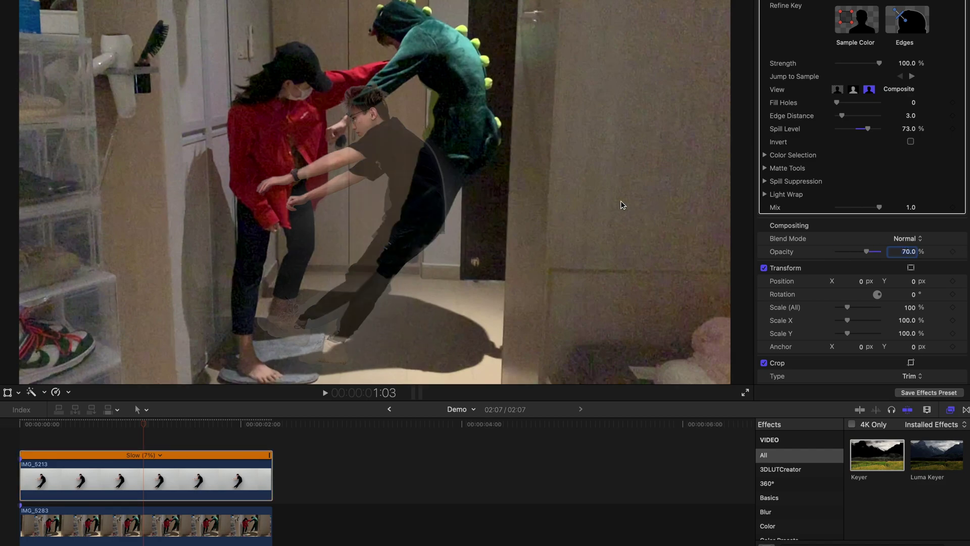
left_click_drag(862, 282, 861, 282)
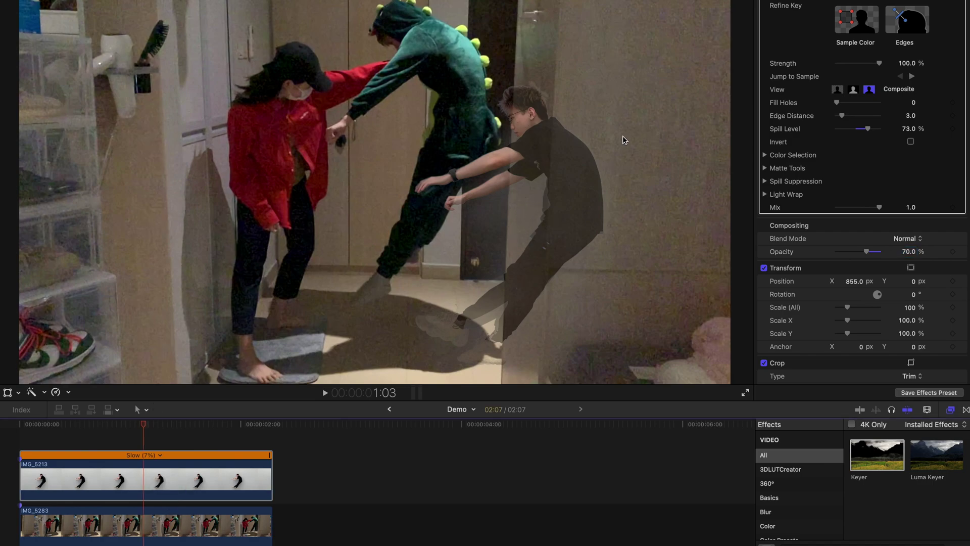
Step: With the IMG_5283 background temporarily disabled, add a second Keyer color sample as a tall, narrow strip just behind the subject's back
left_click(155, 531)
key("v")
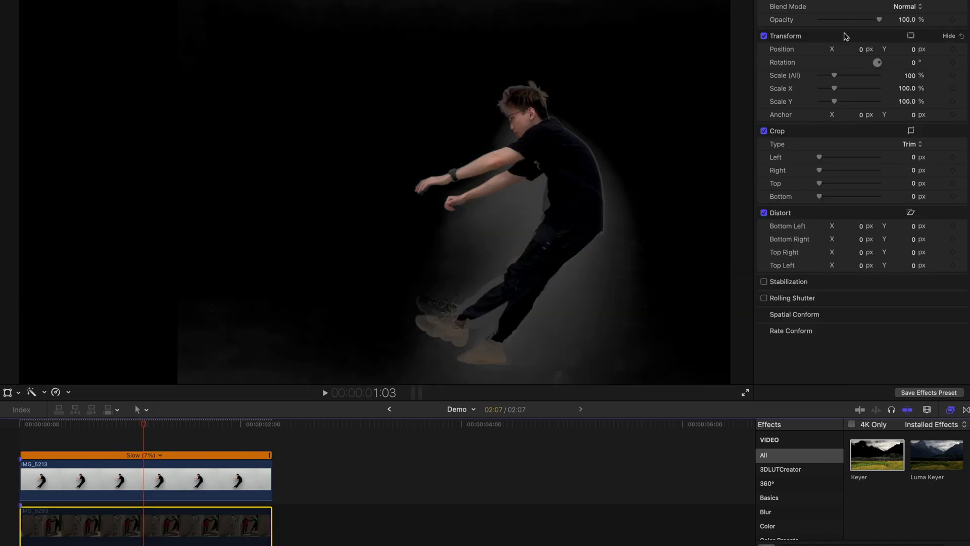
left_click(257, 467)
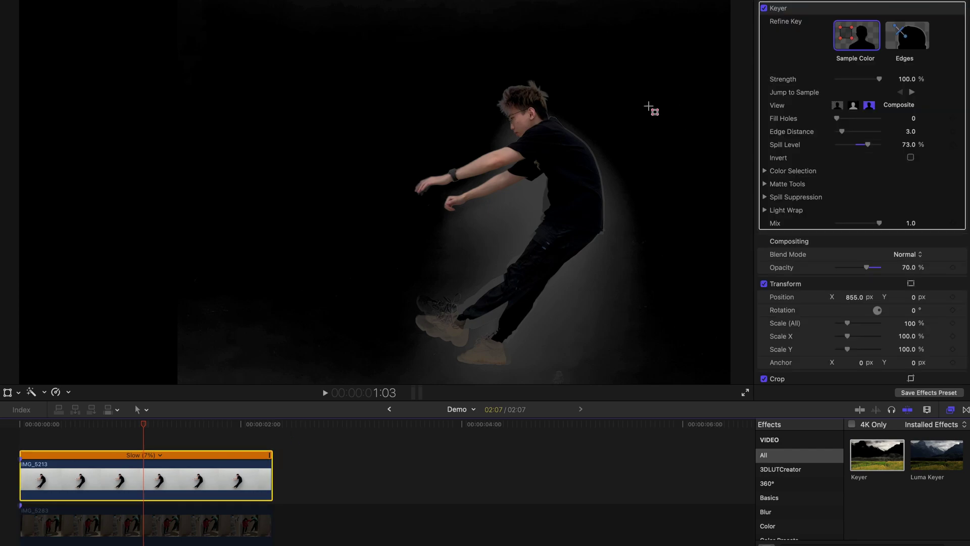
left_click_drag(629, 134, 617, 232)
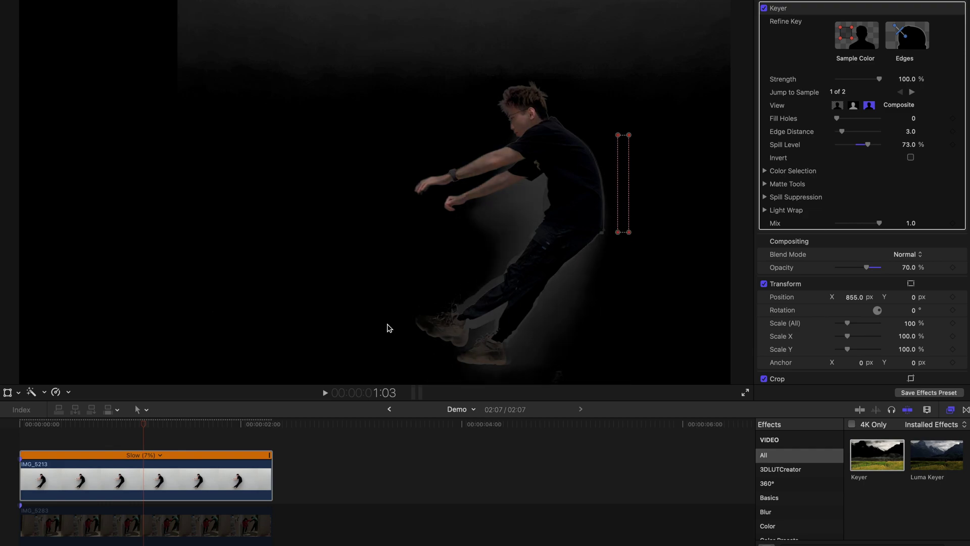
left_click(210, 495)
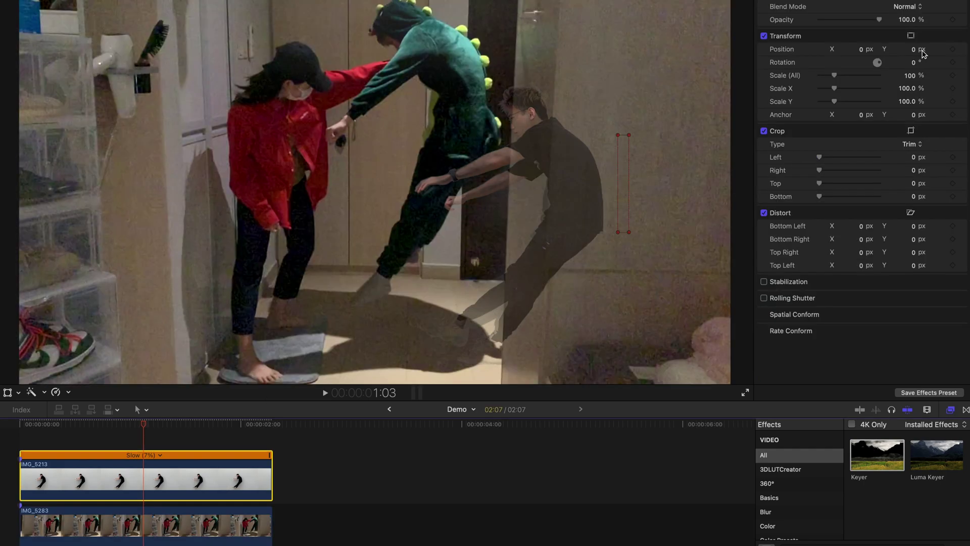
Step: Move the keyed IMG_5213 clip to X 732 px, Y 507 px and adjust the Luma range in the Keyer's Color Selection
left_click_drag(910, 300, 850, 297)
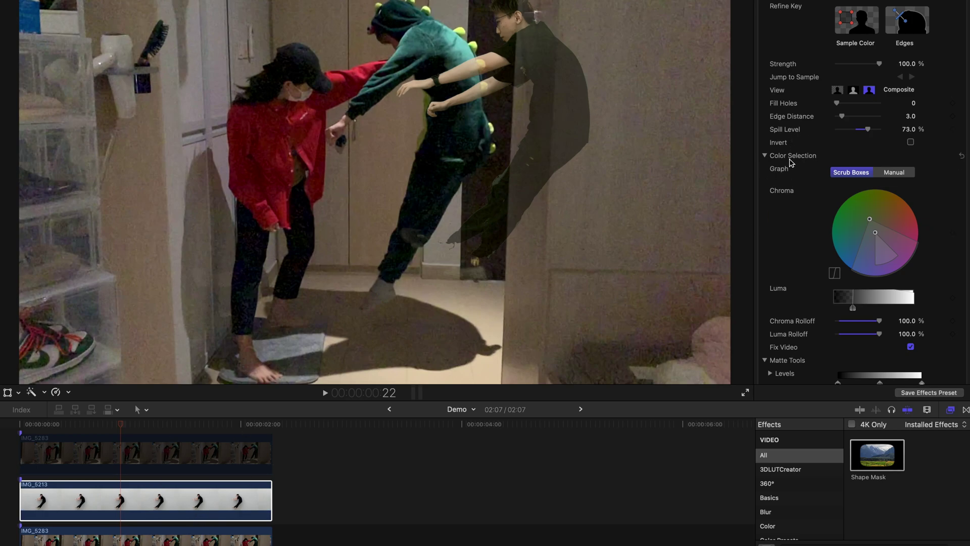
scroll(807, 238, "down", 3)
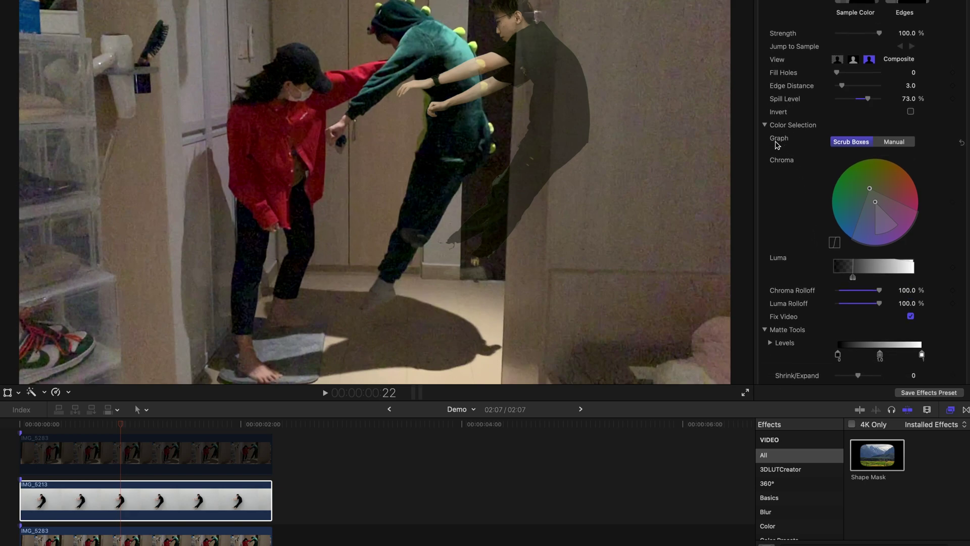
mouse_move(854, 280)
left_mouse_down()
mouse_move(817, 269)
mouse_move(853, 277)
left_mouse_up()
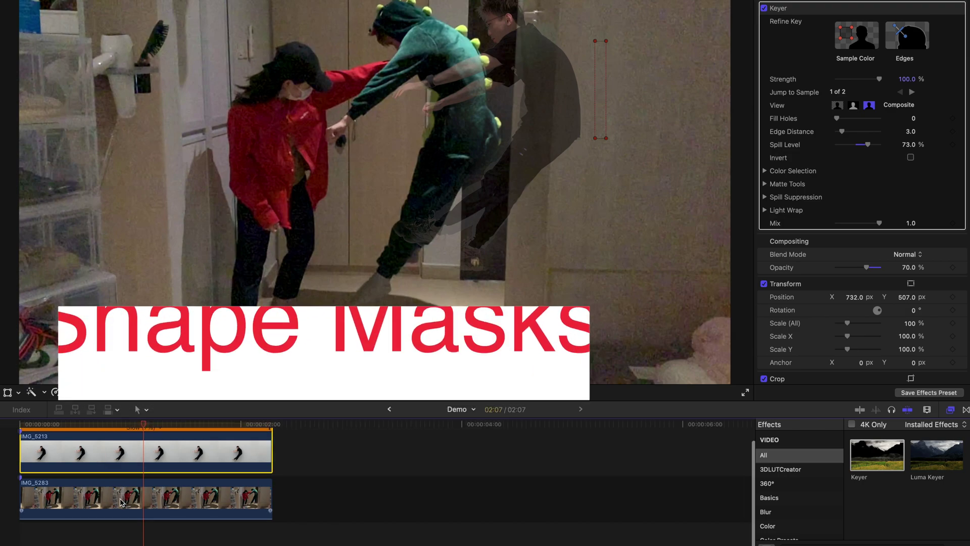
Step: Duplicate the IMG_5283 clip directly above the original, find the Shape Mask effect and apply it to the copy
scroll(113, 489, "down", 2)
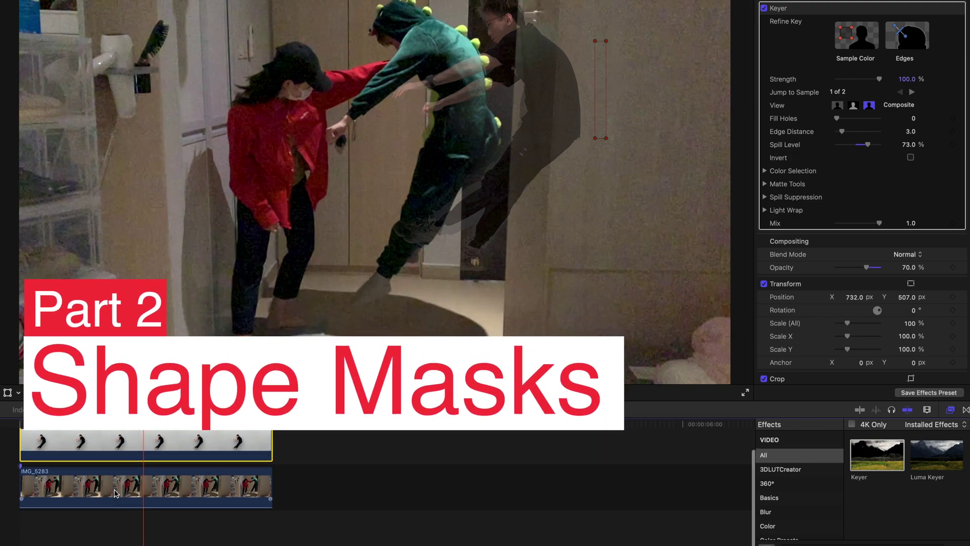
left_click(114, 492)
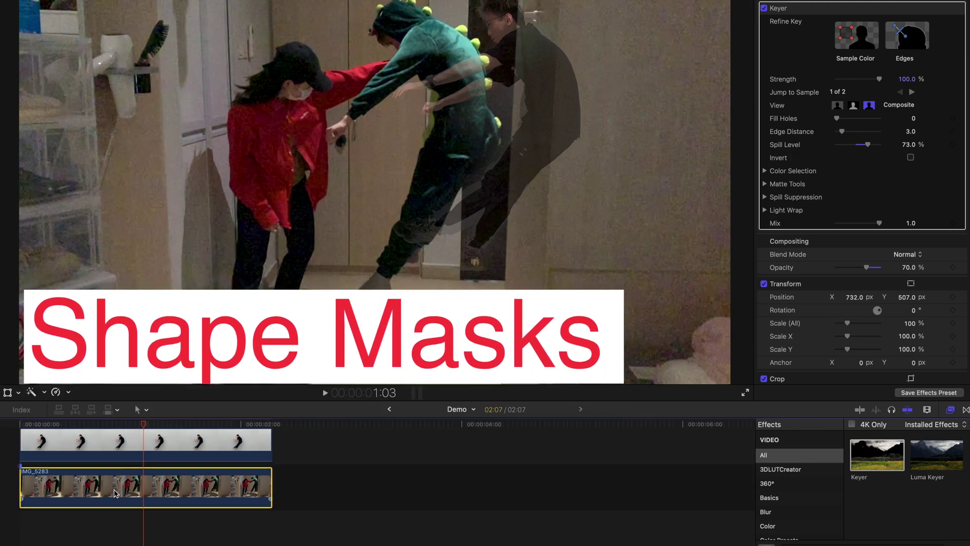
left_click_drag(114, 493, 115, 447)
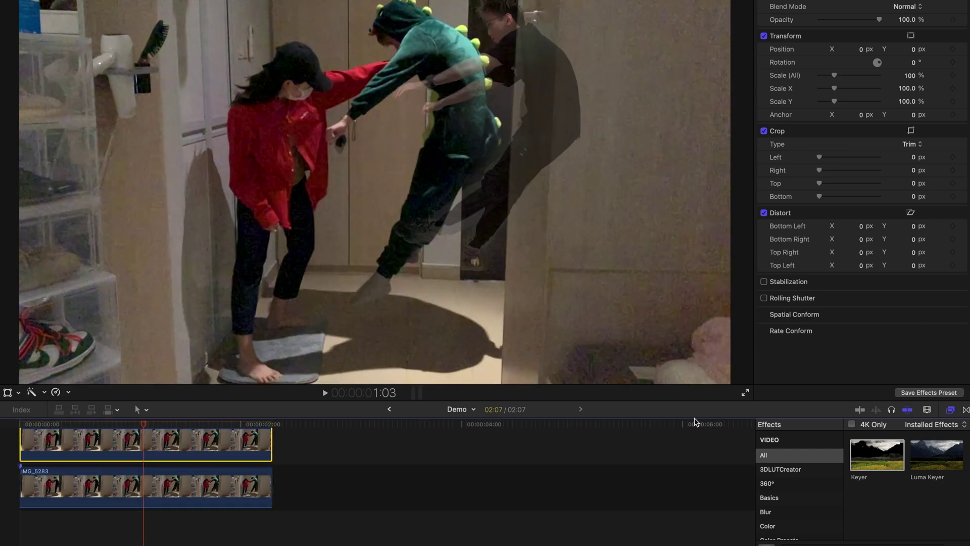
left_click(822, 543)
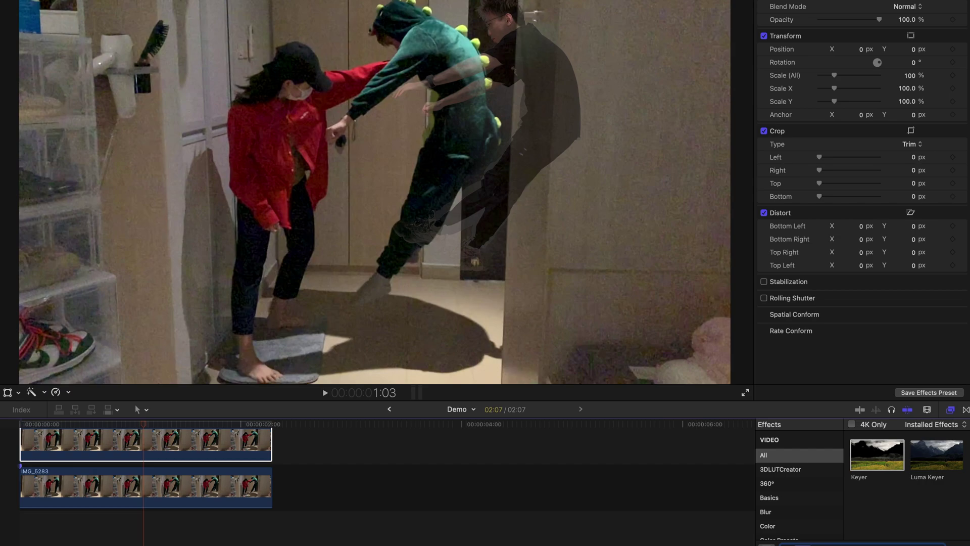
type("shape")
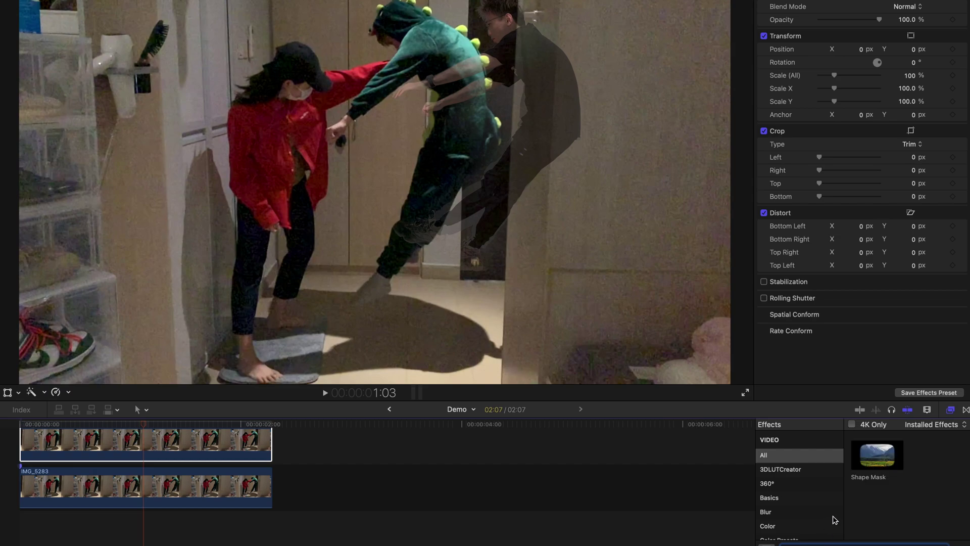
left_click_drag(887, 465, 152, 456)
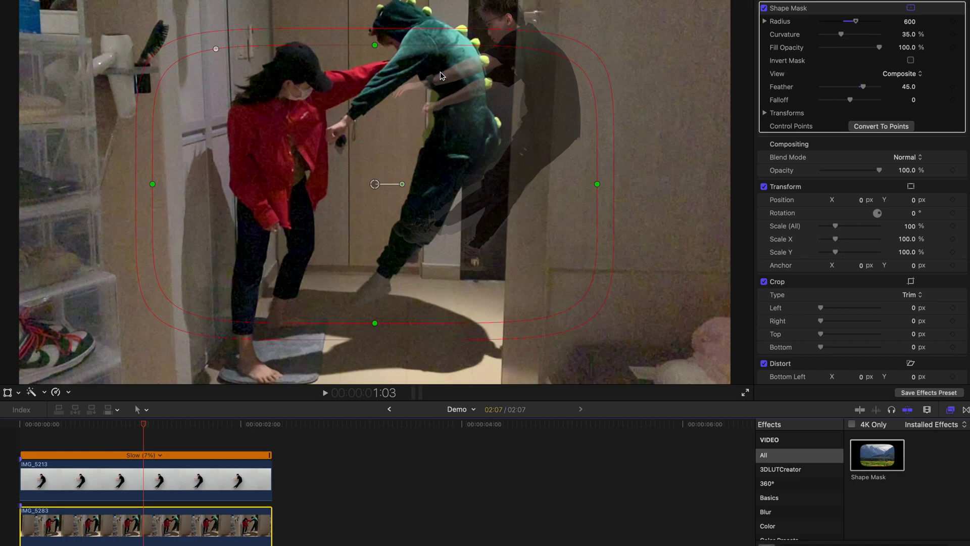
Step: Place the masked IMG_5283 copy above IMG_5213 and fit the tilted mask over the woman in red, with radius about 430 and feather 1
scroll(203, 530, "down", 3)
left_click_drag(162, 507, 182, 439)
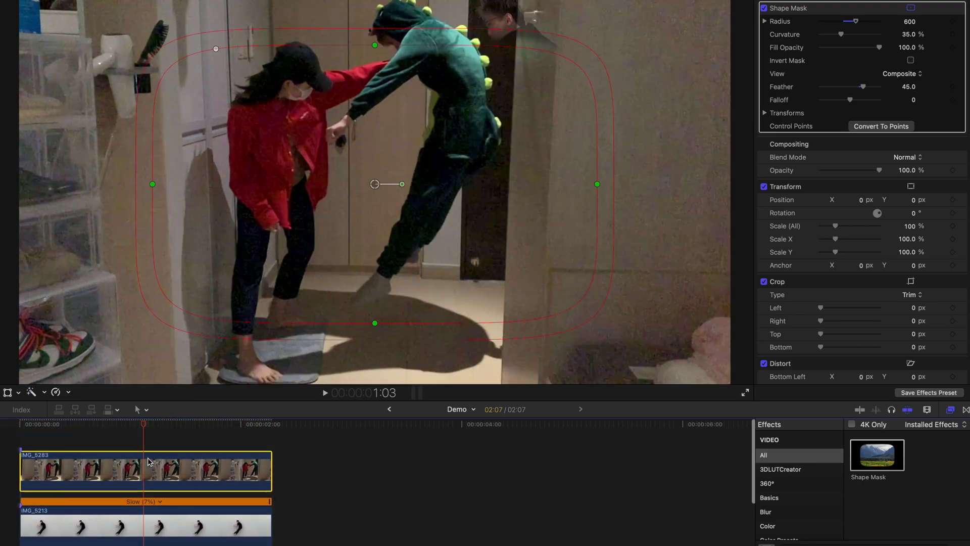
left_click_drag(563, 41, 344, 132)
Step: Play the composite from near the start to check how the shape mask layers the keyed subject behind the dinosaur costume
left_click(81, 424)
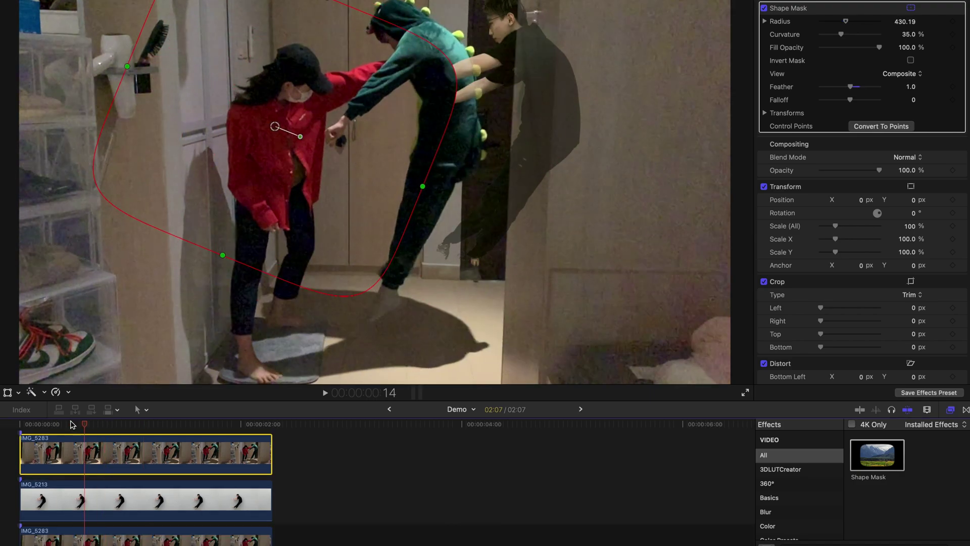
key("space")
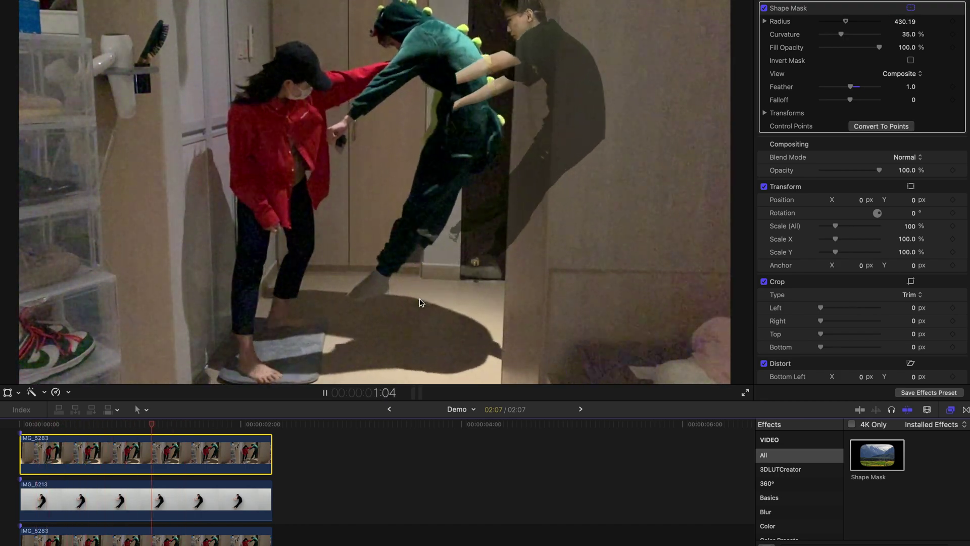
key("space")
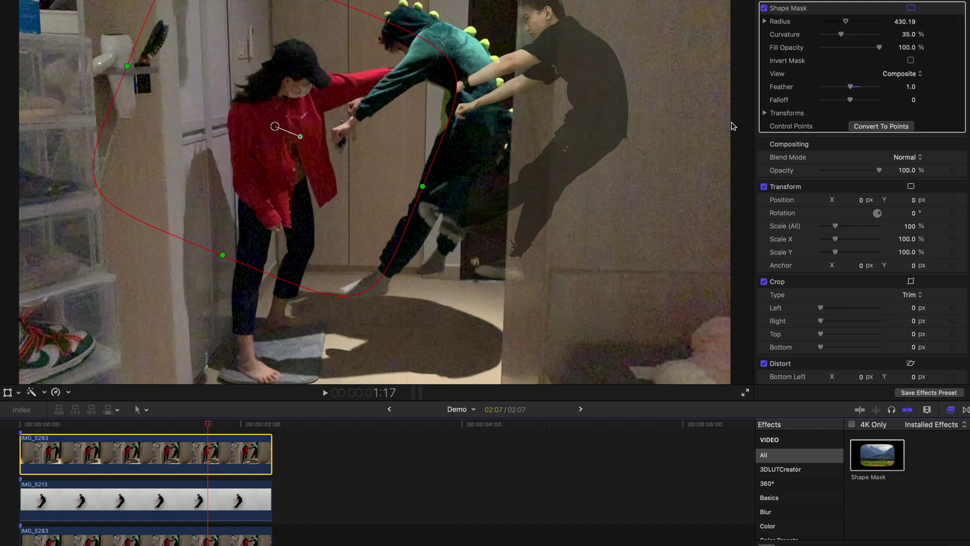
Step: Set the Shape Mask's feather to 153 and play the composite from the beginning to check the softened edge
left_click_drag(850, 88, 885, 92)
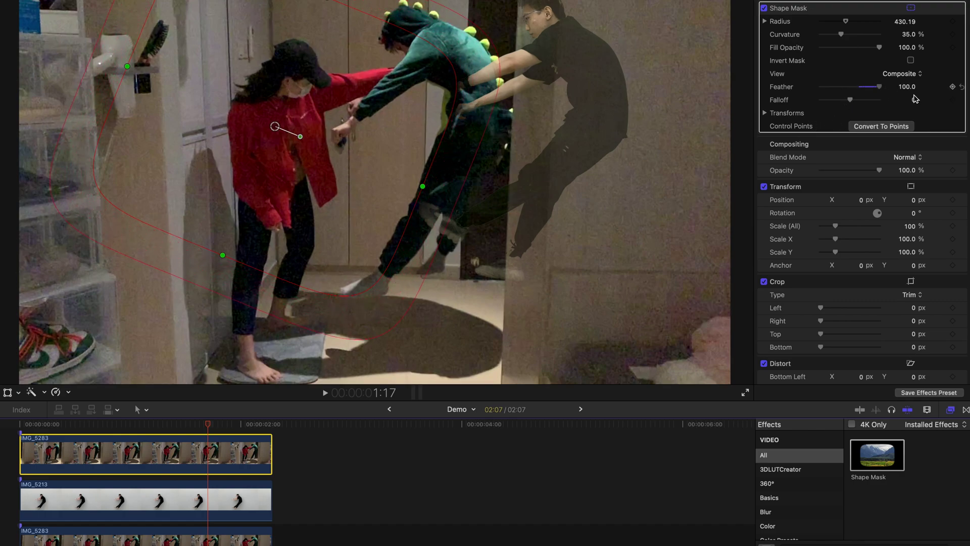
mouse_move(906, 90)
left_mouse_down()
mouse_move(916, 86)
mouse_move(907, 84)
left_mouse_up()
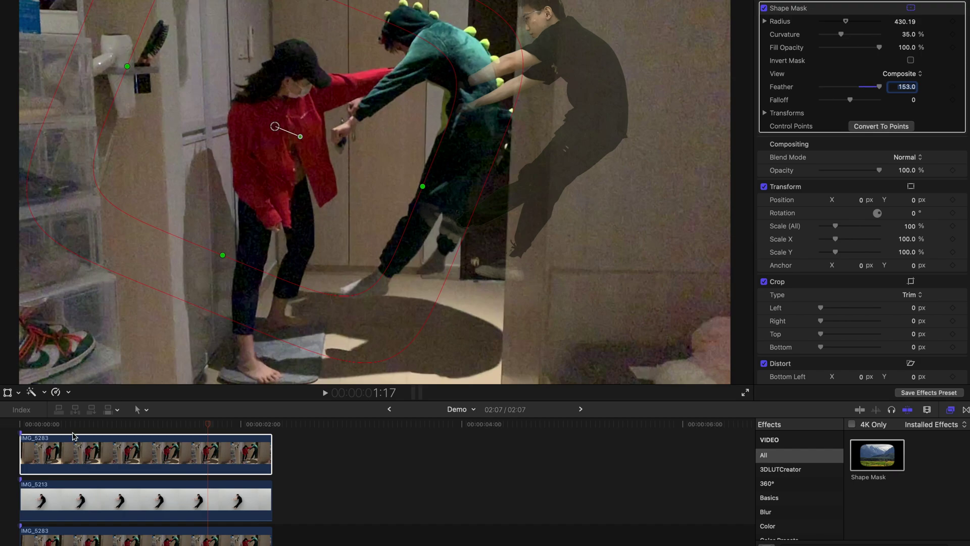
left_click(19, 425)
key("space")
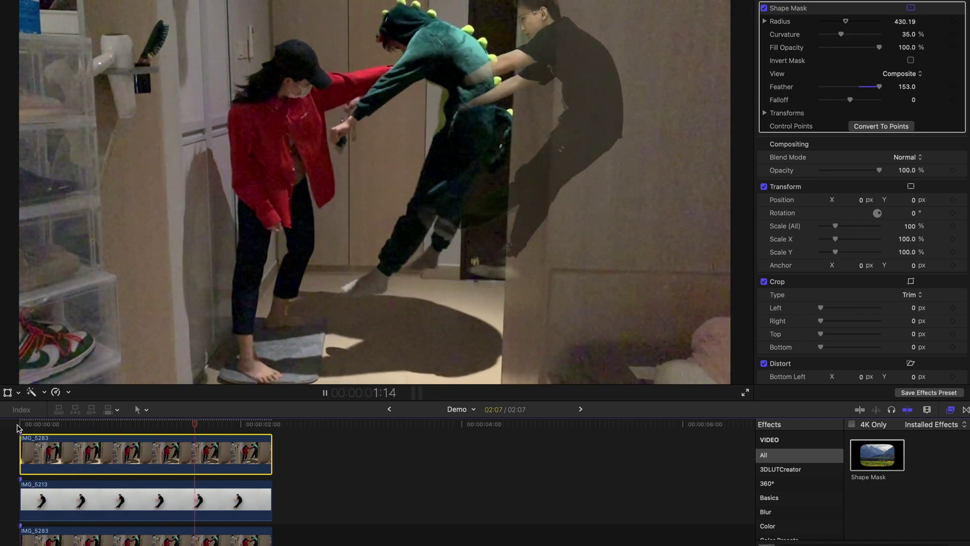
key("space")
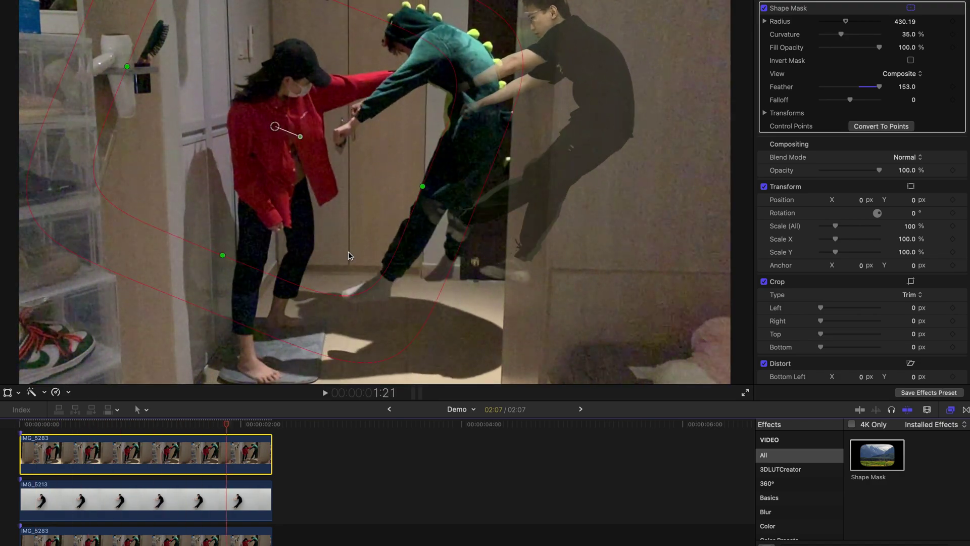
Step: Add Position and Scale keyframes to the IMG_5213 clip at the very start, with the clip at X 620.6 px, Y 507 px
key("super+minus")
key("super+minus")
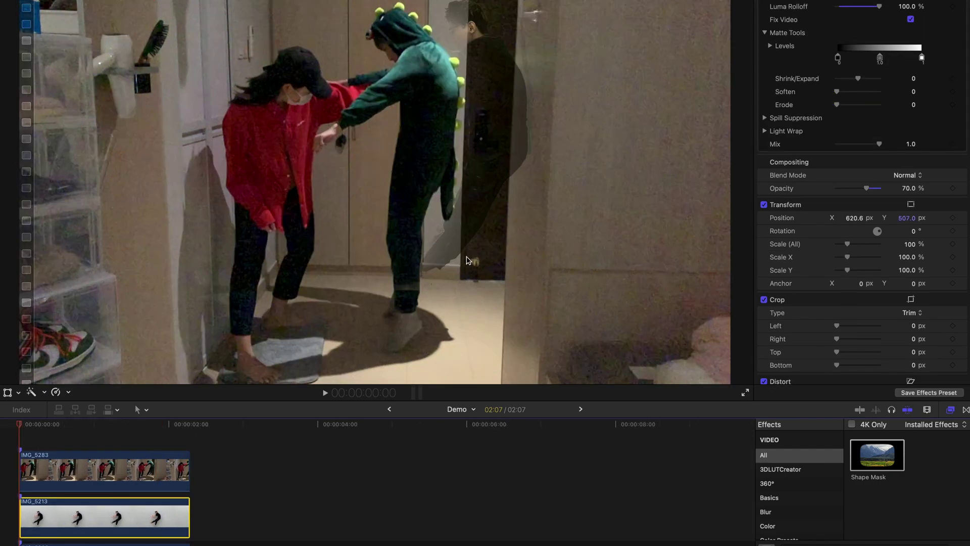
scroll(65, 431, "down", 2)
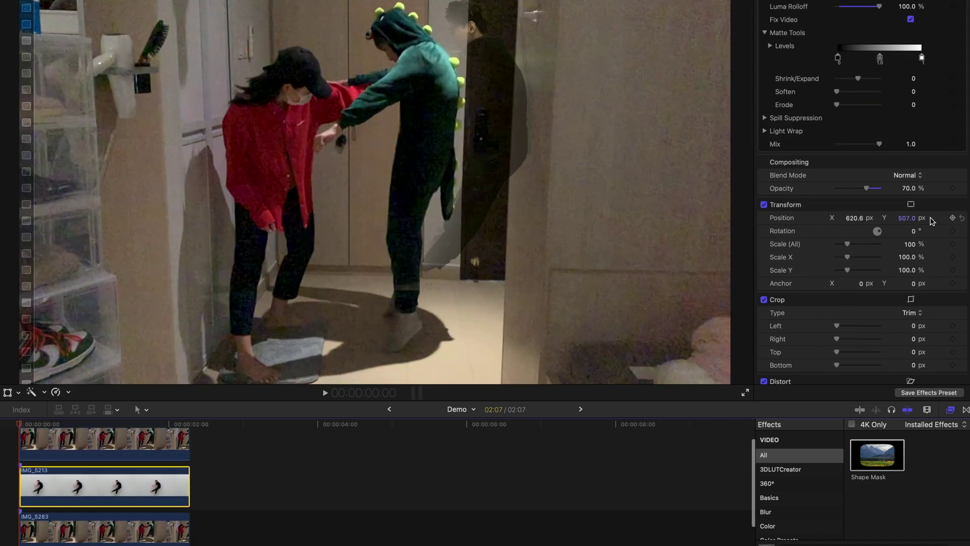
left_click(952, 218)
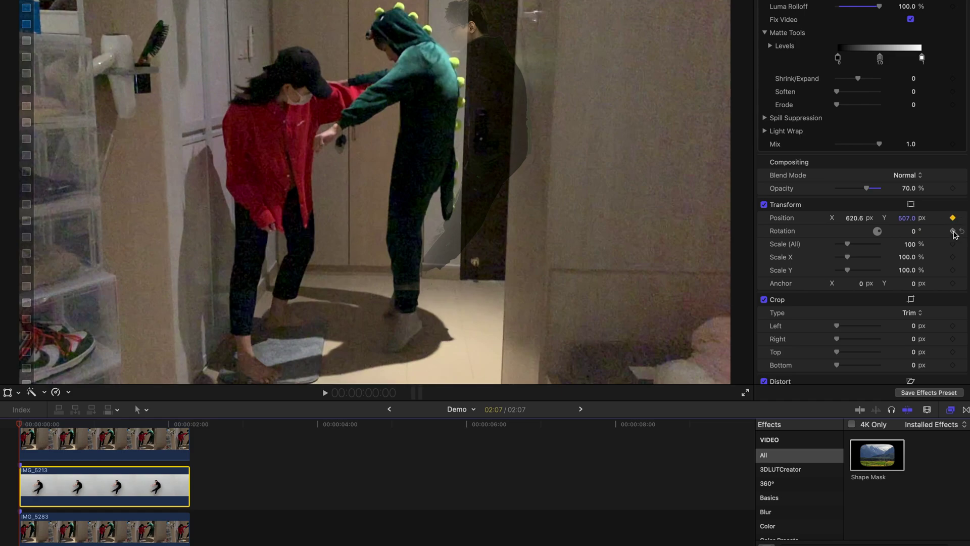
left_click(953, 244)
Step: Near the clip's end at 2:04, keyframe IMG_5213's horizontal position at 1102.2 px and its overall scale at 105%
left_click_drag(20, 425, 184, 440)
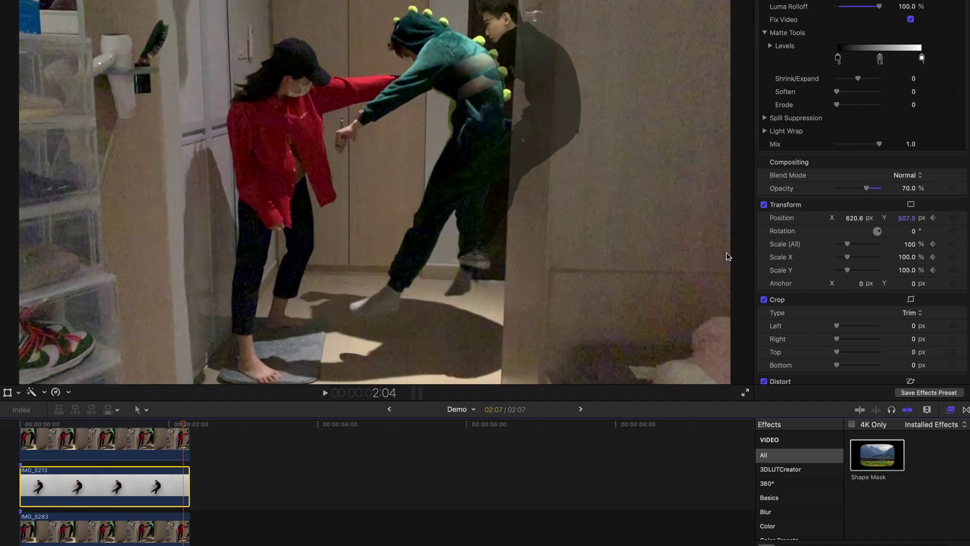
mouse_move(858, 221)
left_mouse_down()
mouse_move(909, 220)
mouse_move(850, 221)
left_mouse_up()
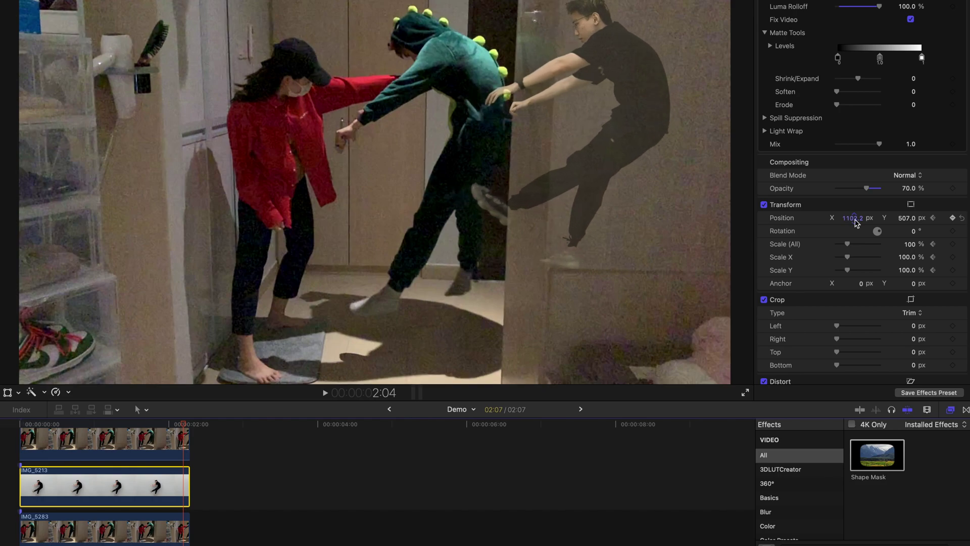
left_click(911, 245)
key("BackSpace")
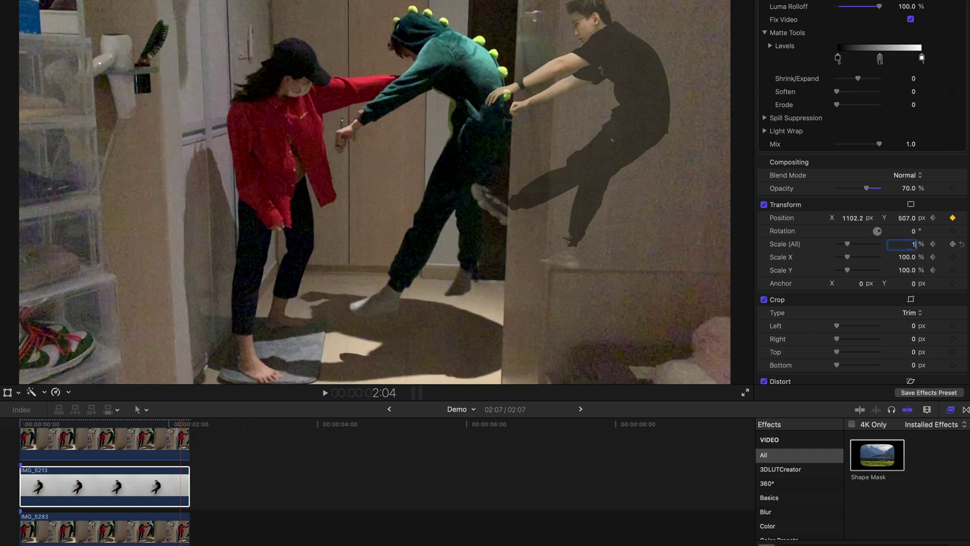
key("Return")
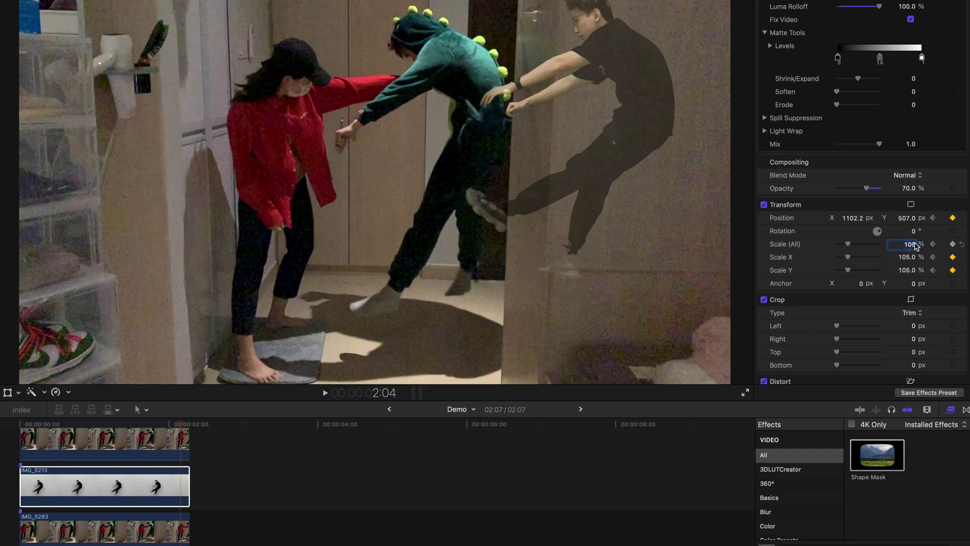
Step: Set IMG_5213's overall scale at the 2:04 keyframe to 107% and play the composite from the beginning
key("BackSpace")
type("7")
key("Return")
left_click(12, 426)
key("space")
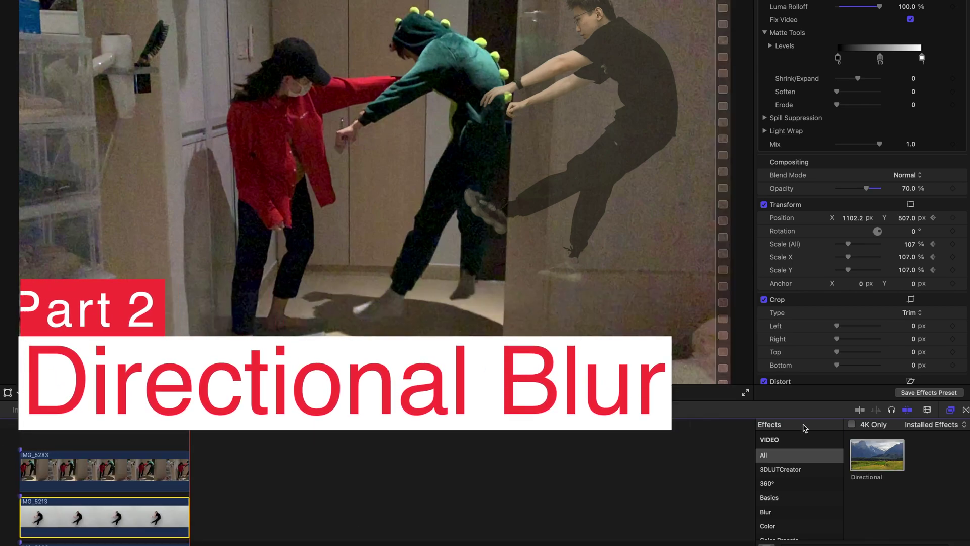
Step: Apply the Directional blur to IMG_5213 with an amount of about 39.9 and an angle of about 37.6°, and play the result from the start
left_click(871, 456)
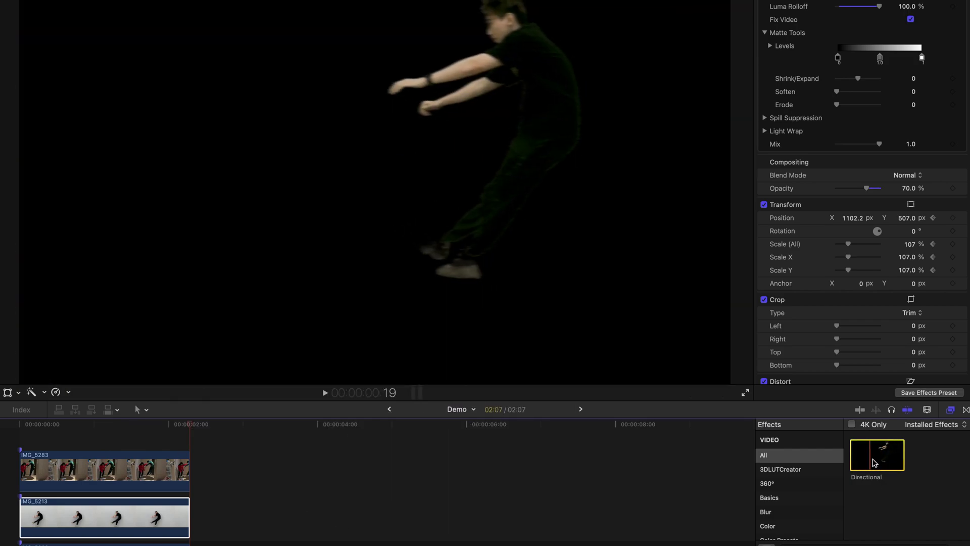
left_click_drag(876, 463, 163, 521)
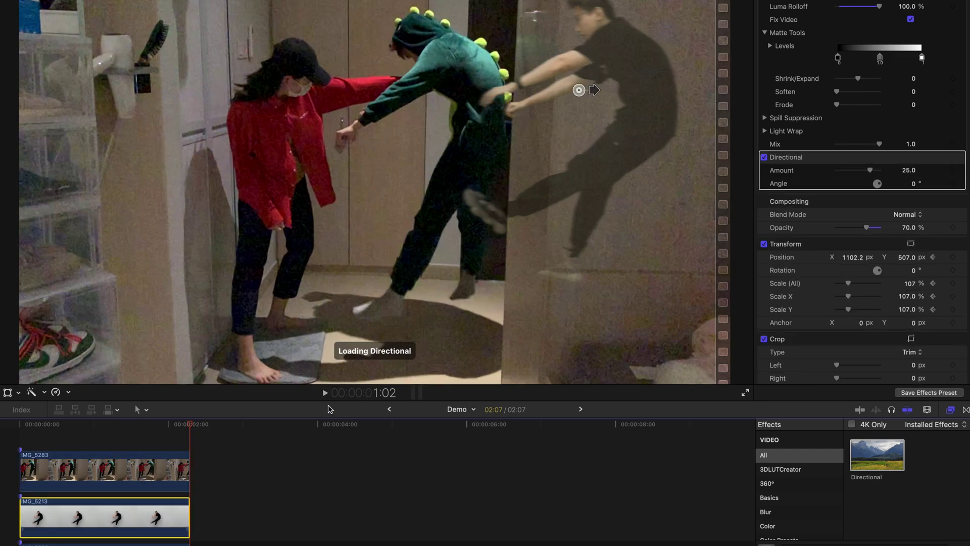
mouse_move(596, 93)
left_mouse_down()
mouse_move(597, 71)
mouse_move(592, 82)
left_mouse_up()
left_click(19, 425)
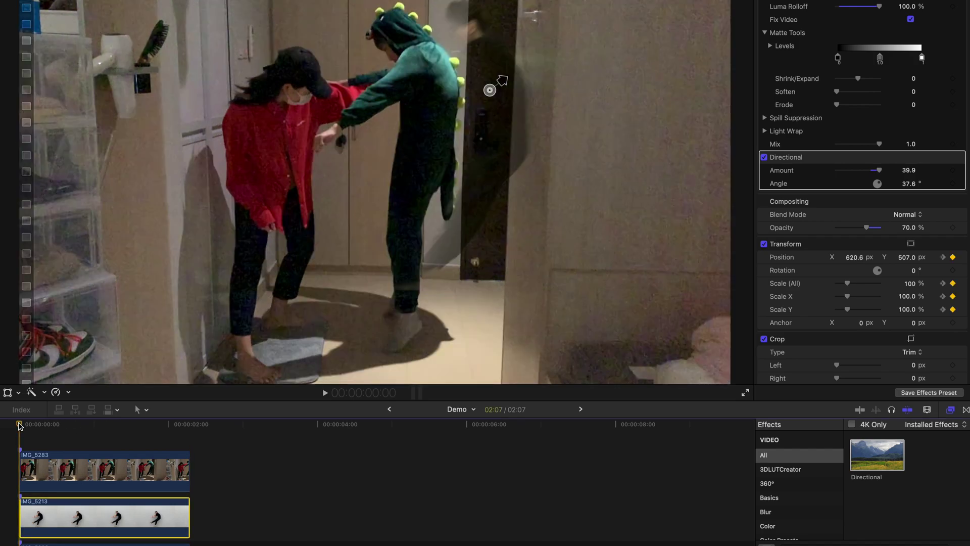
key("space")
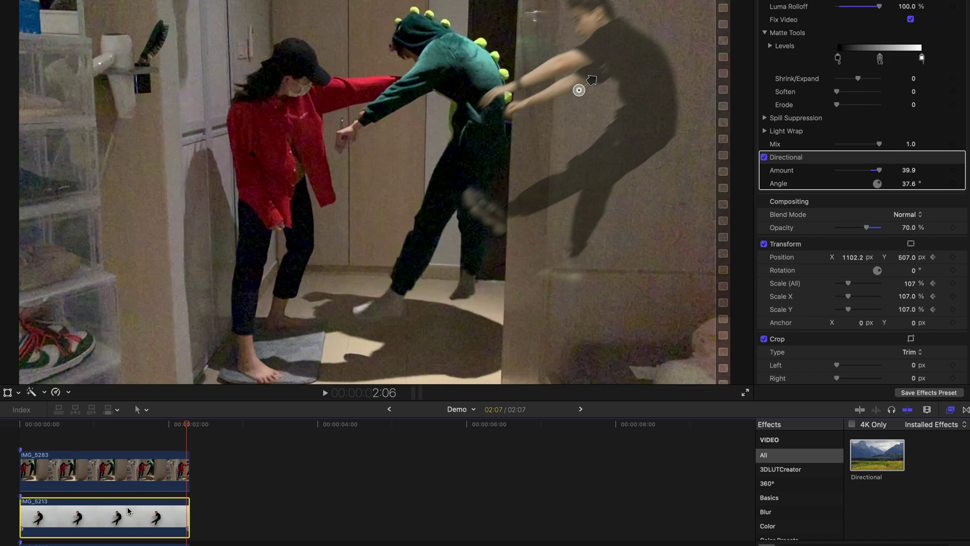
Step: Duplicate the IMG_5213 clip onto the layer directly above it and play the composite from the start
scroll(128, 511, "down", 2)
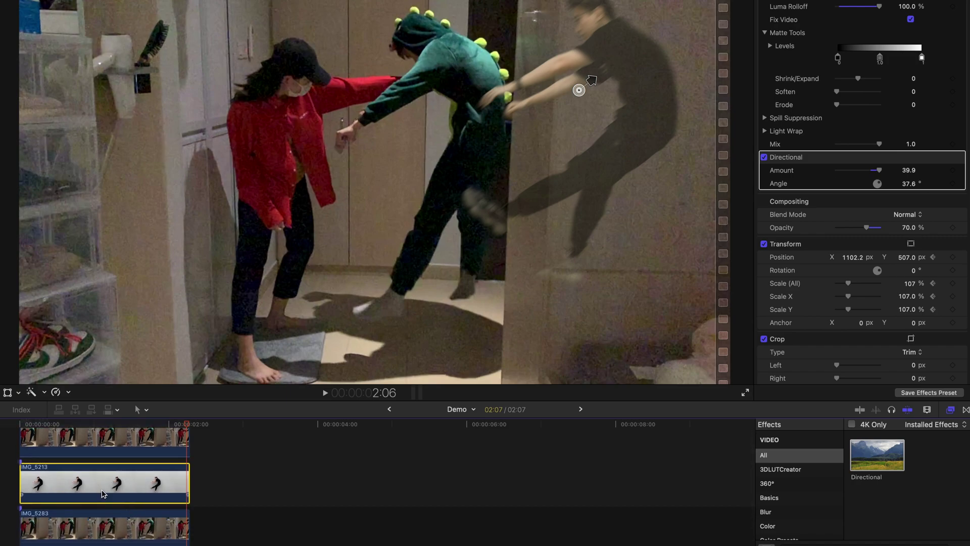
left_click_drag(103, 494, 105, 471)
left_click(95, 461)
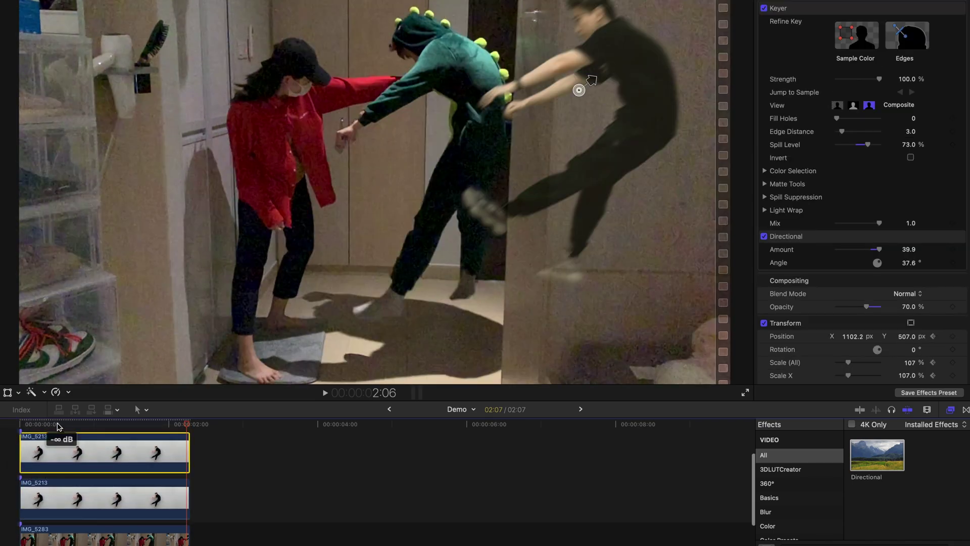
left_click(27, 428)
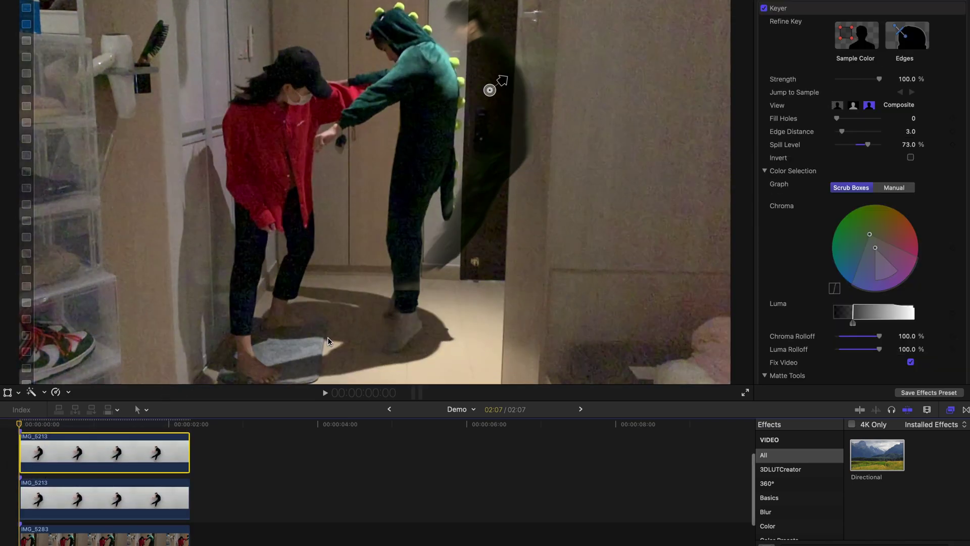
key("space")
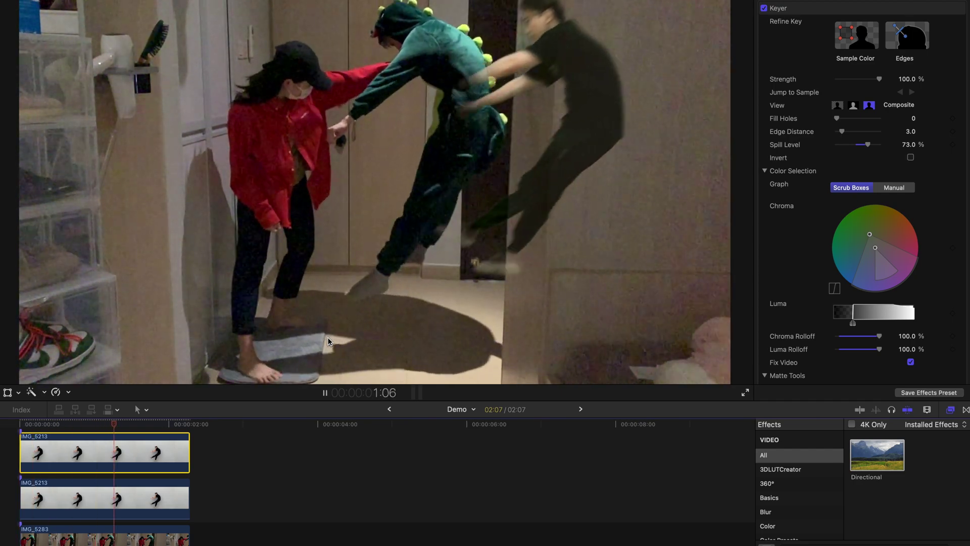
key("space")
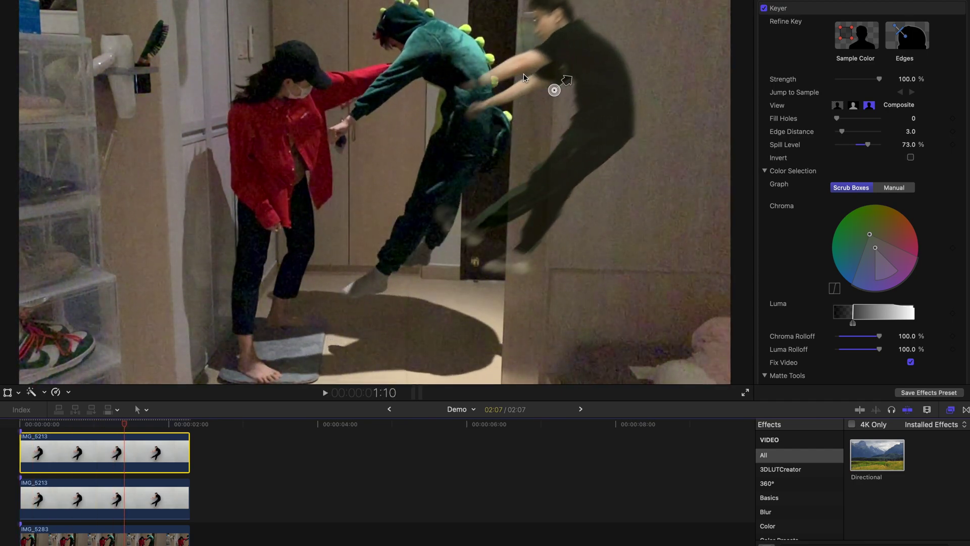
Step: Show the upper IMG_5213 copy's video animation, remove its Position keyframe at 2:04, and hide the animation again
scroll(887, 276, "down", 10)
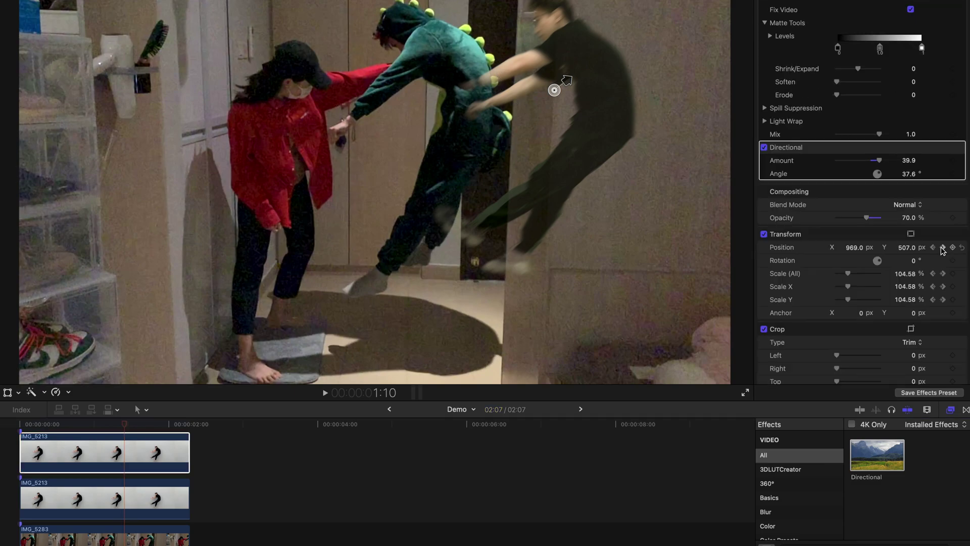
right_click(160, 466)
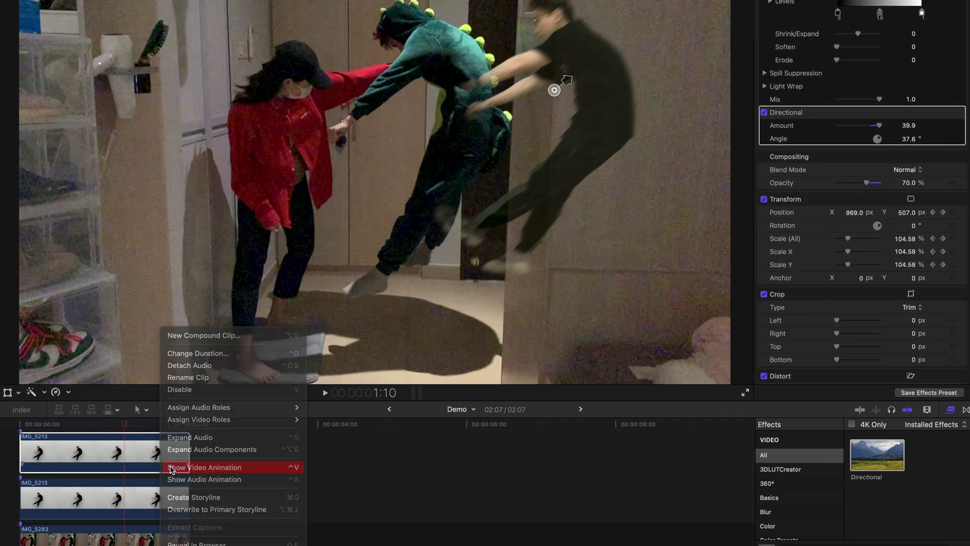
left_click(171, 468)
left_click(180, 466)
scroll(189, 435, "up", 1)
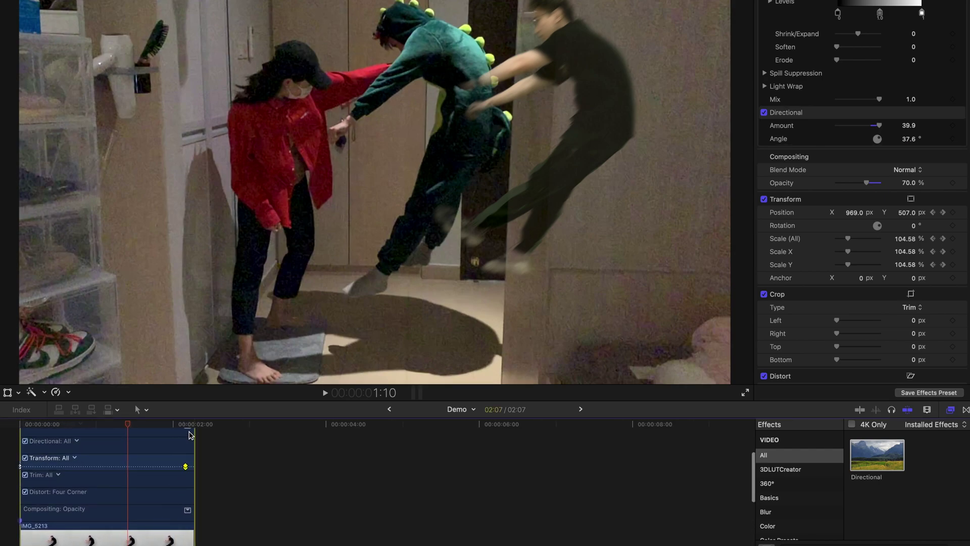
left_click(185, 426)
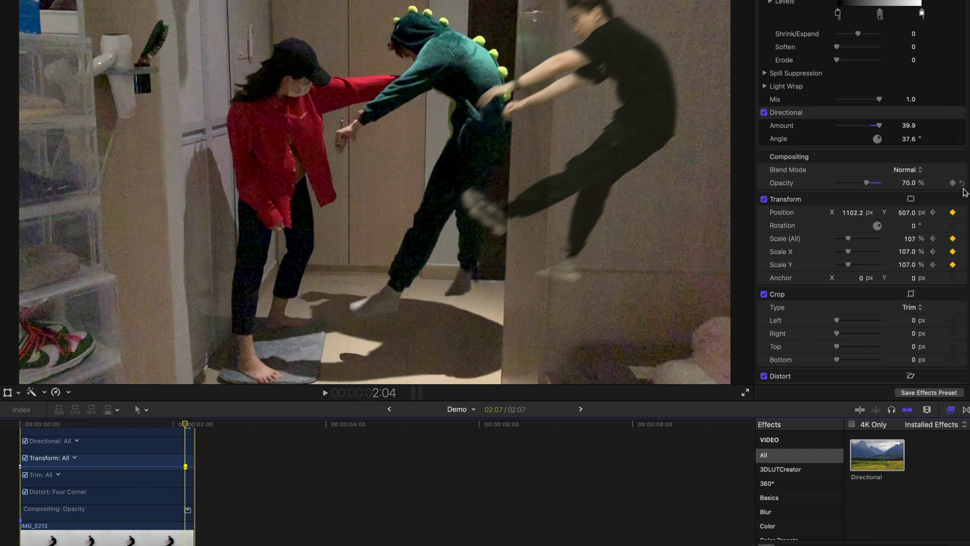
left_click(953, 212)
key("Delete")
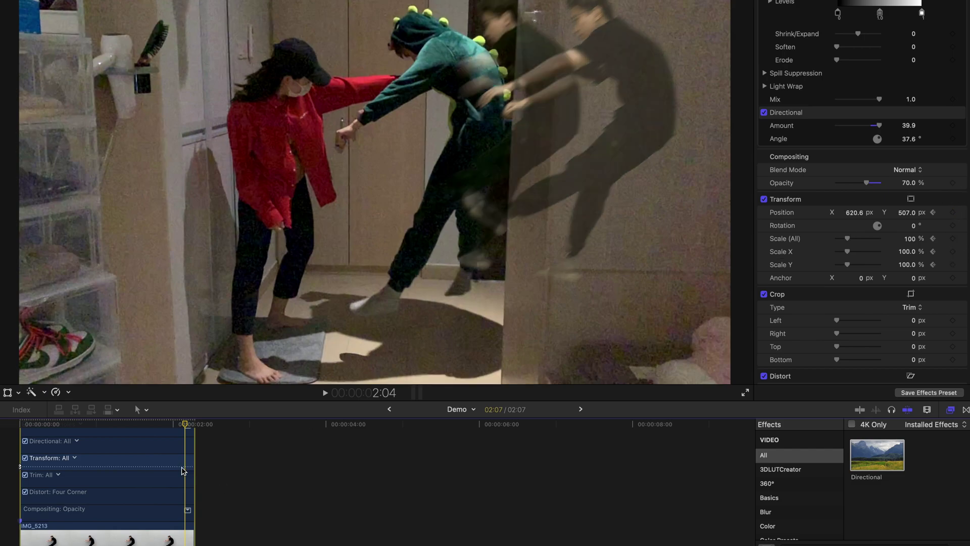
key("ctrl+v")
Step: Play the composite to check the moving IMG_5213 clip against its stationary duplicate
key("space")
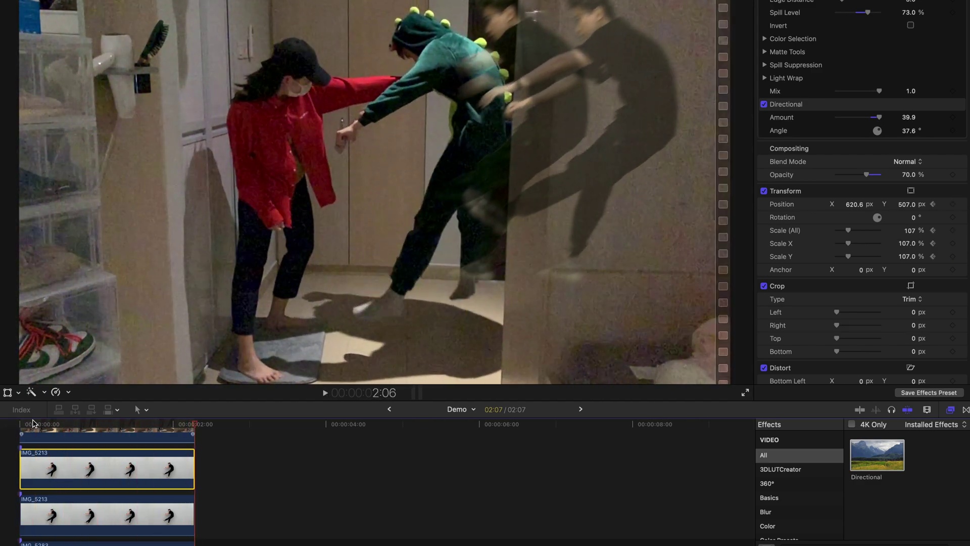
key("space")
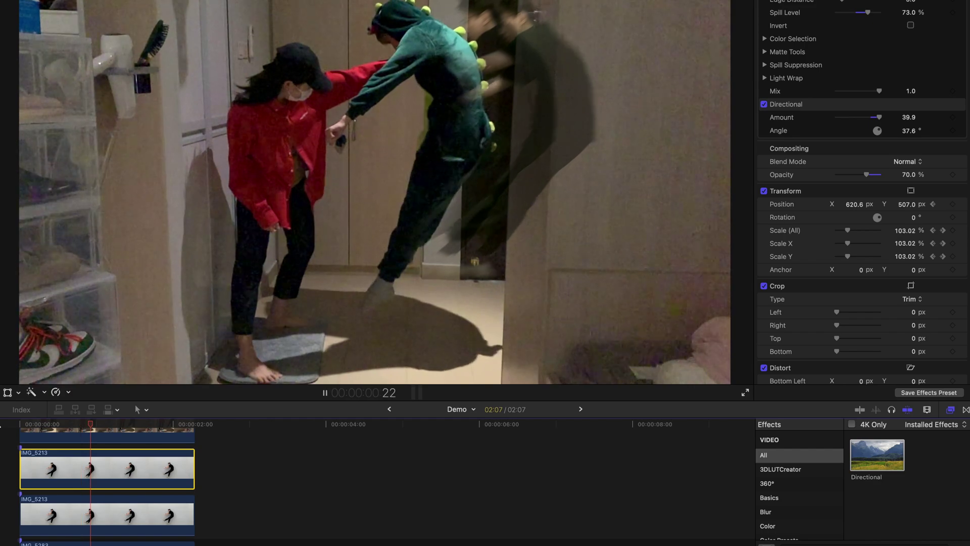
key("space")
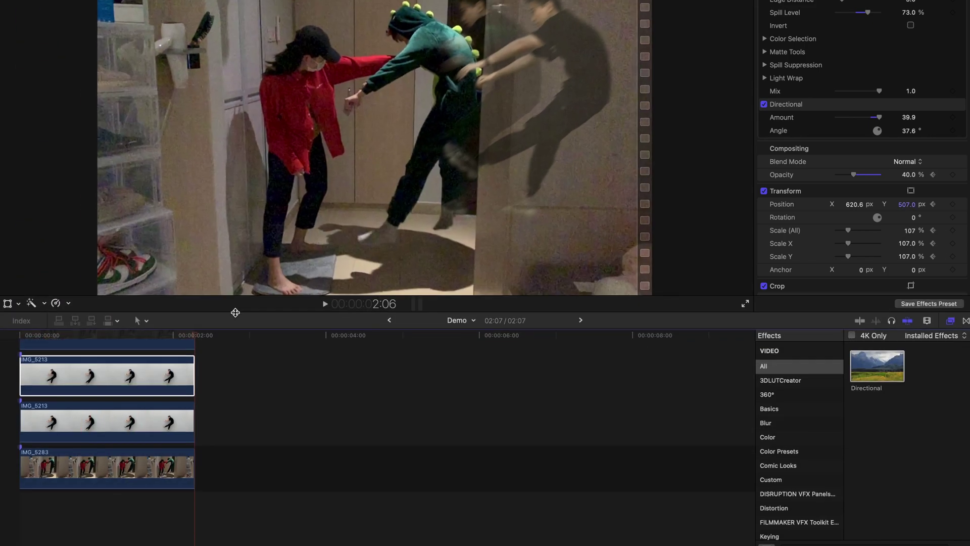
scroll(206, 387, "up", 4)
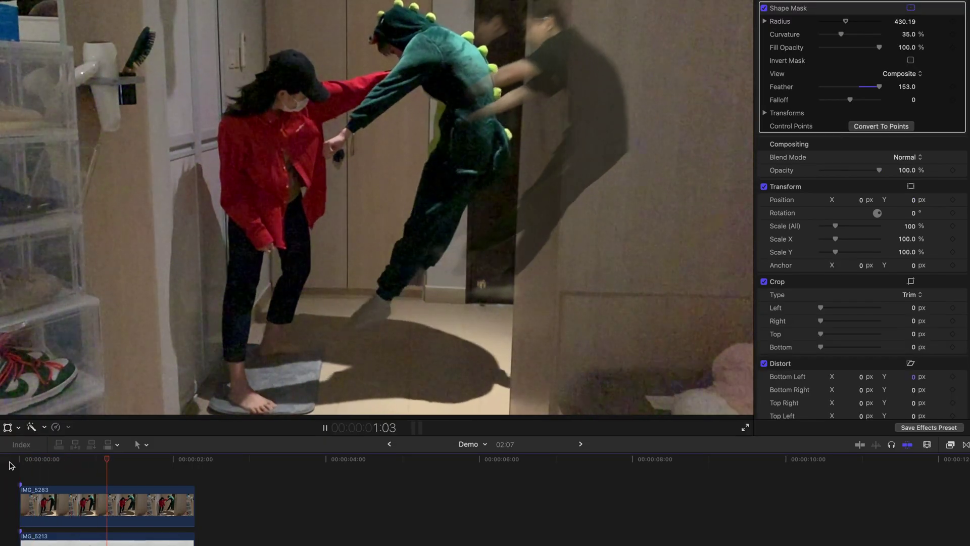
key("space")
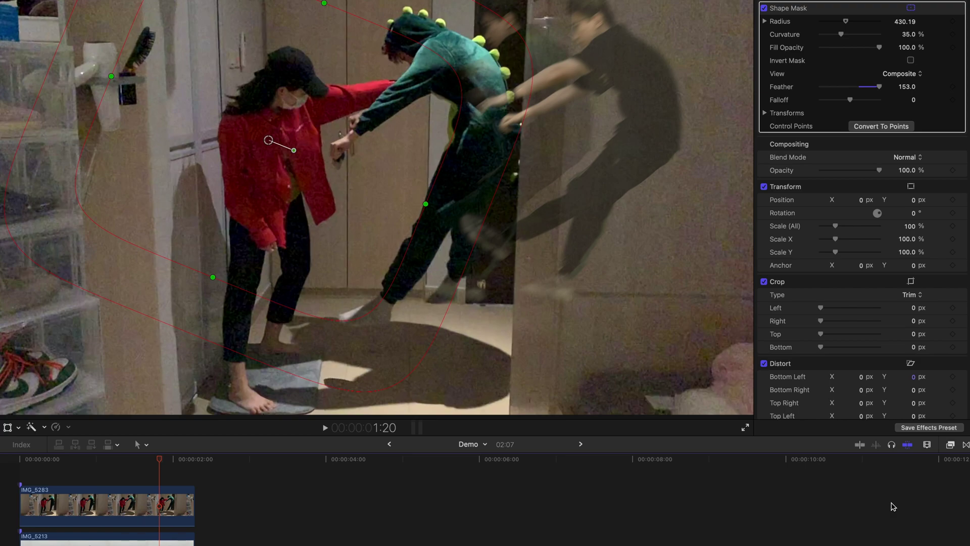
Step: Apply the Motion Blur Effect to both IMG_5213 clips and bring up the upper clip's blur settings
left_click(950, 445)
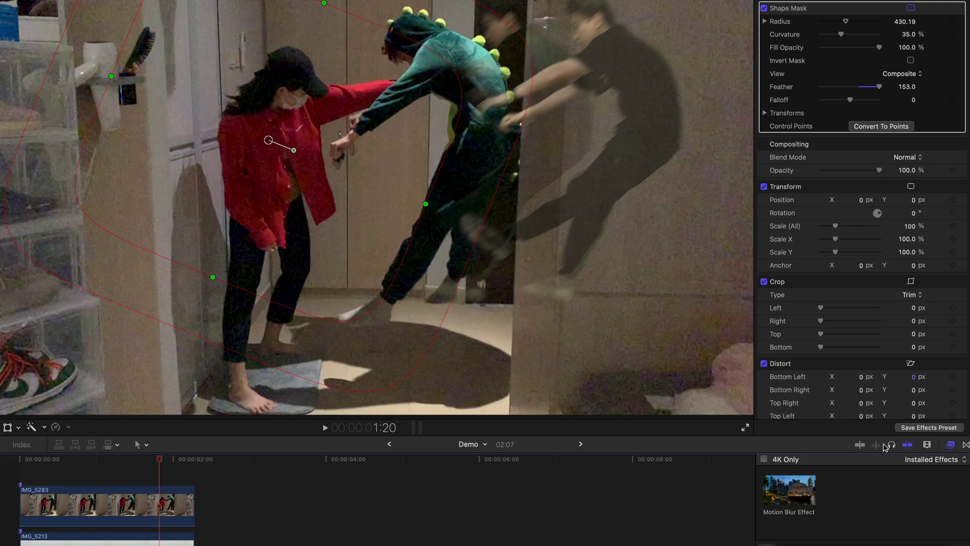
left_click_drag(812, 432, 813, 368)
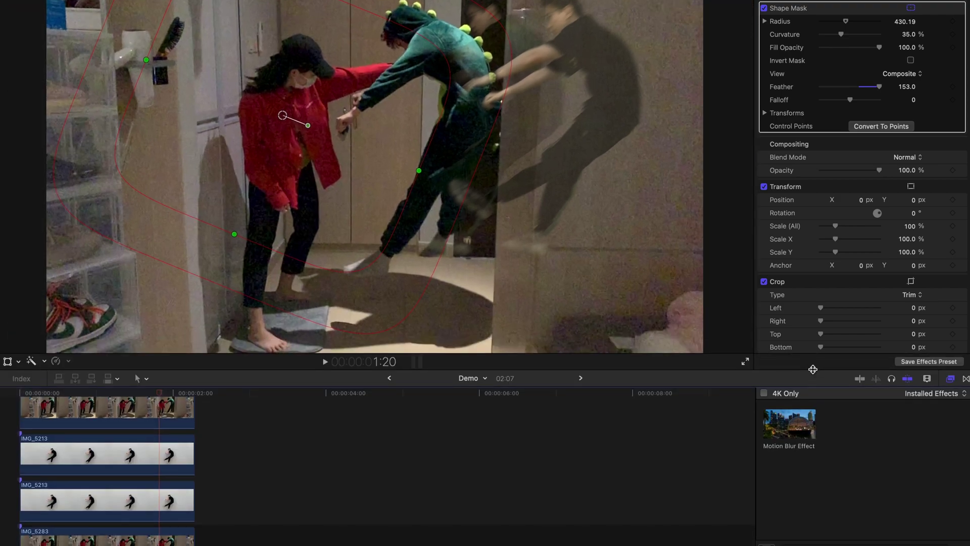
left_click(792, 419)
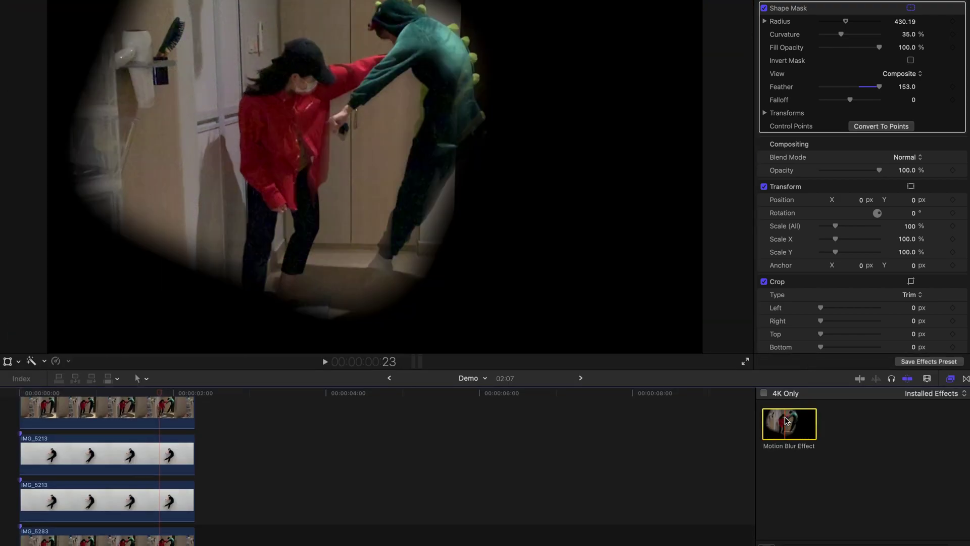
left_click_drag(785, 420, 162, 460)
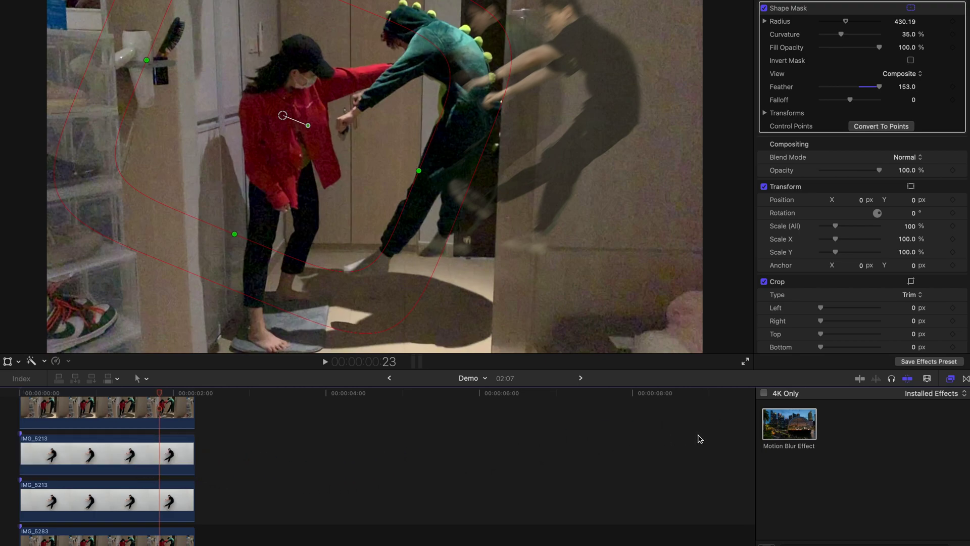
left_click_drag(781, 430, 181, 493)
left_click(179, 457)
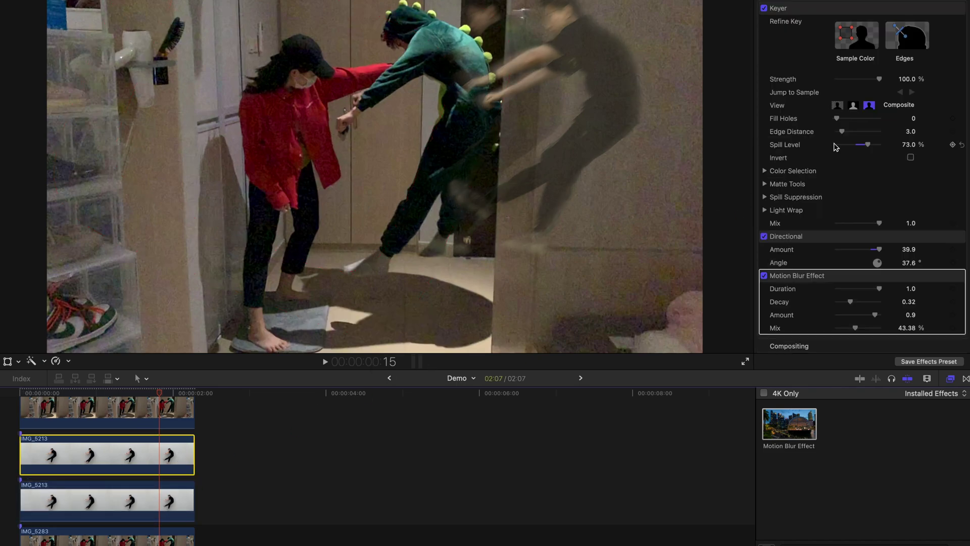
scroll(835, 147, "down", 5)
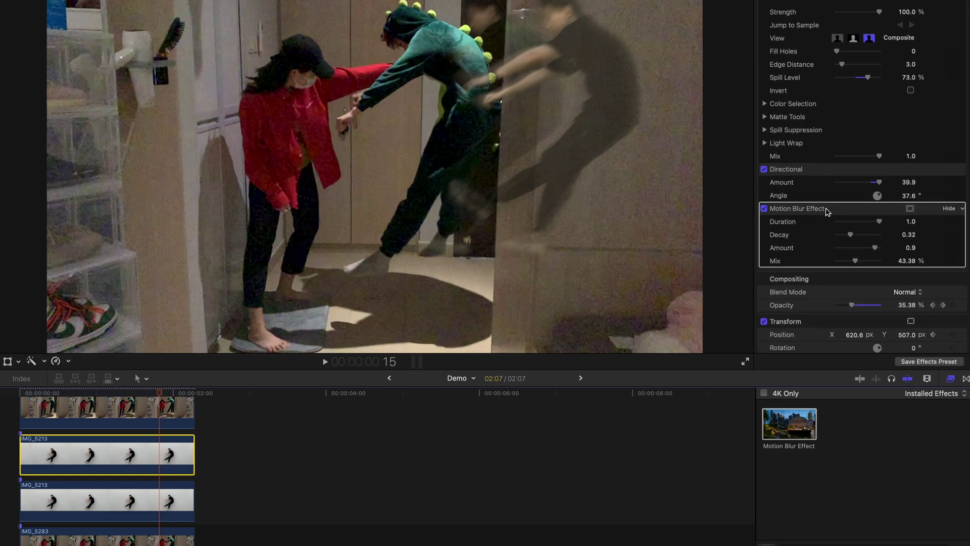
scroll(827, 211, "down", 2)
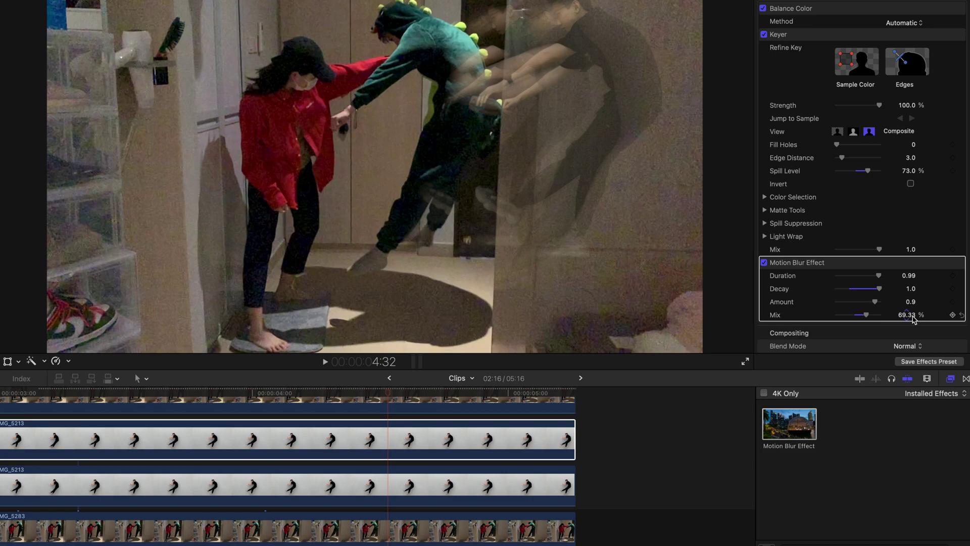
Step: Select the stacked IMG_5283 and IMG_5213 clips and combine them into a compound clip
scroll(650, 493, "up", 1)
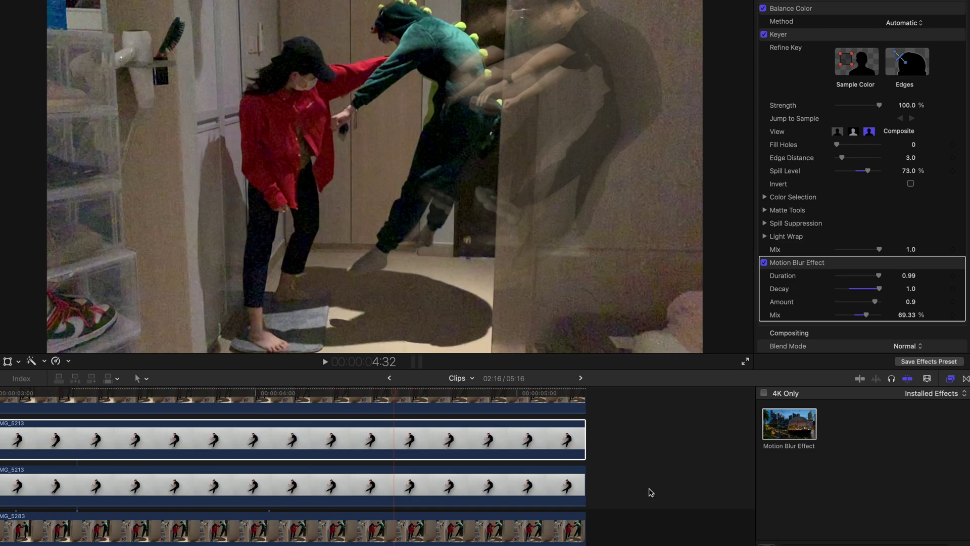
left_click_drag(629, 519, 506, 374)
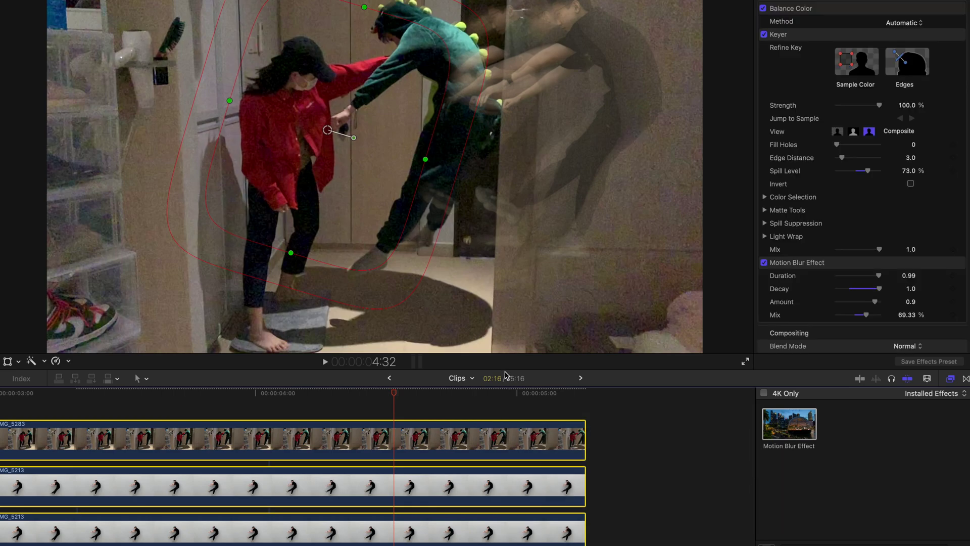
key("alt+g")
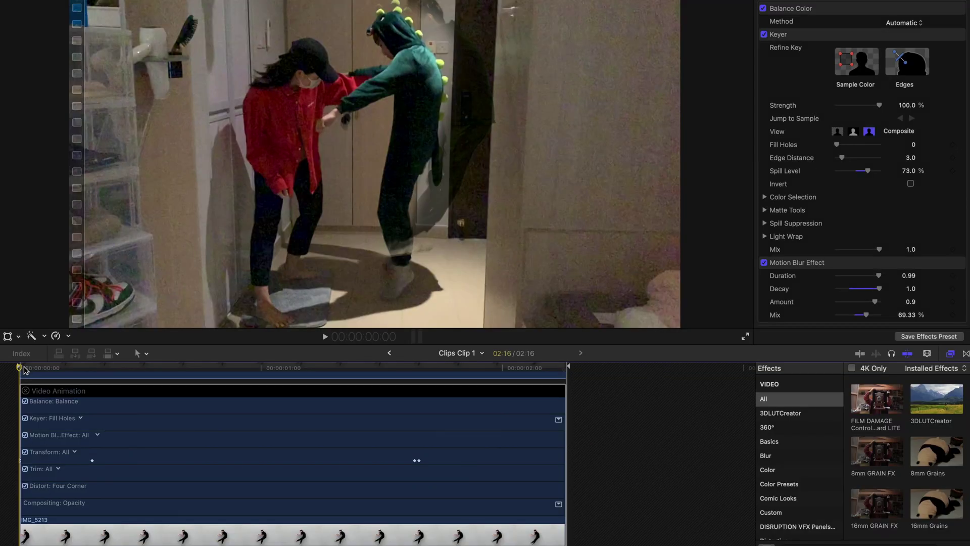
Step: Examine IMG_5213's Transform keyframes at the start and at frame 18 inside the compound clip, and play the motion from the beginning
left_click_drag(24, 369, 88, 377)
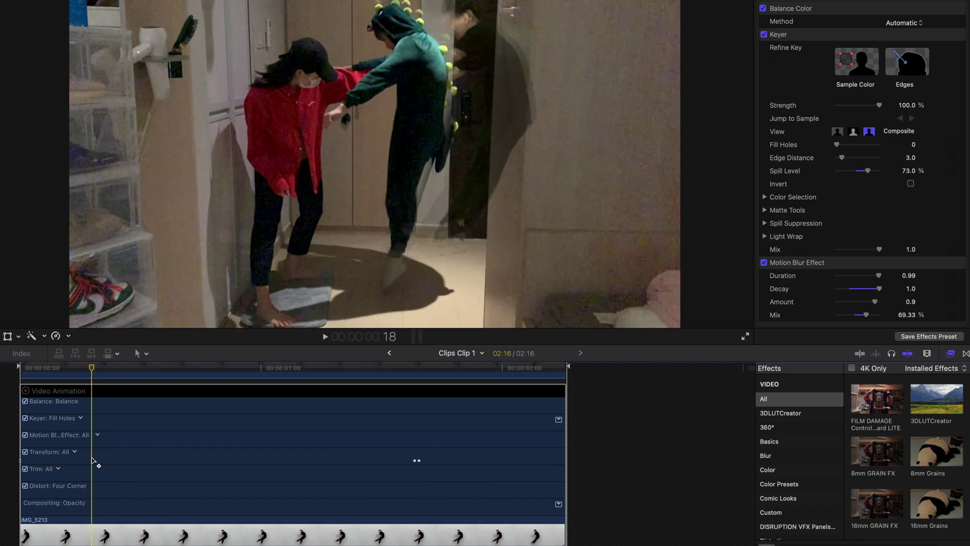
left_click_drag(92, 367, 109, 381)
scroll(829, 237, "down", 6)
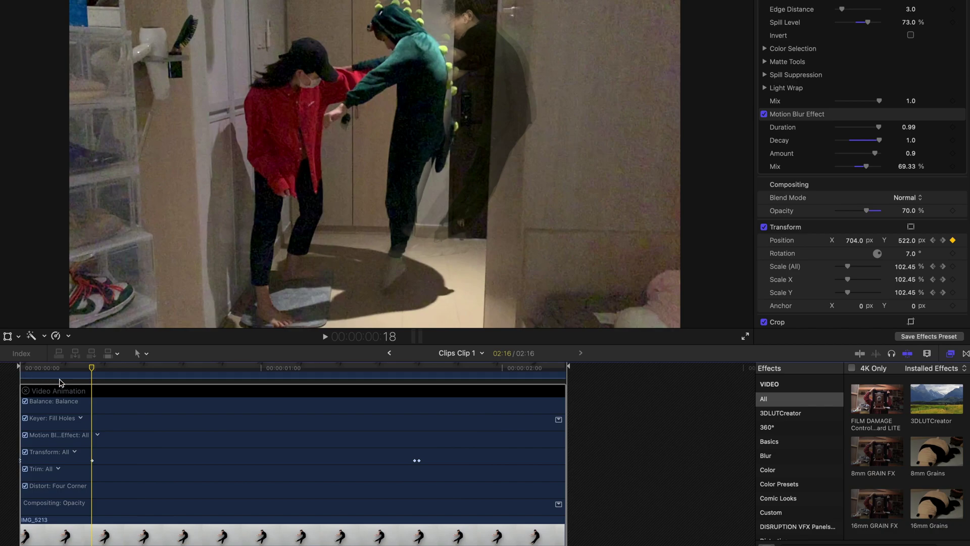
left_click(19, 369)
left_click_drag(16, 371, 1, 404)
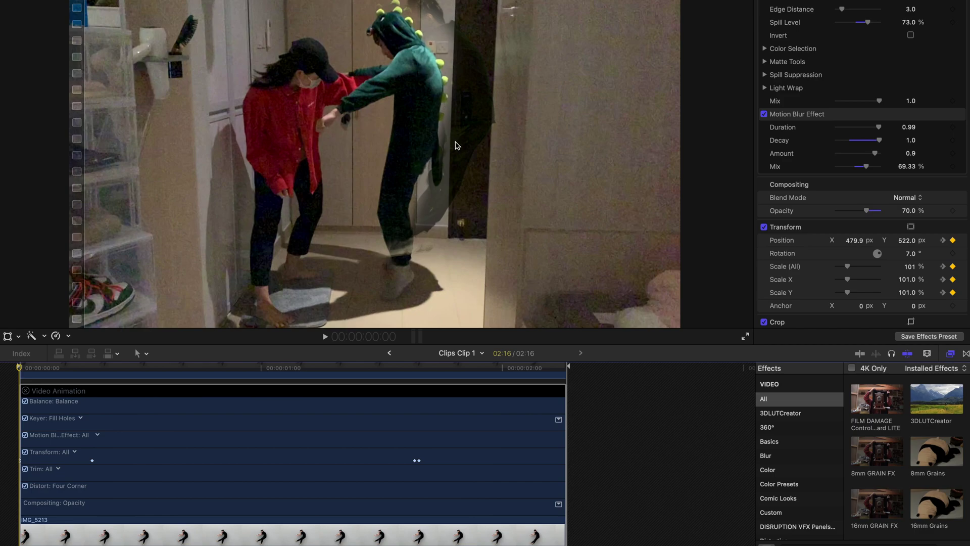
key("space")
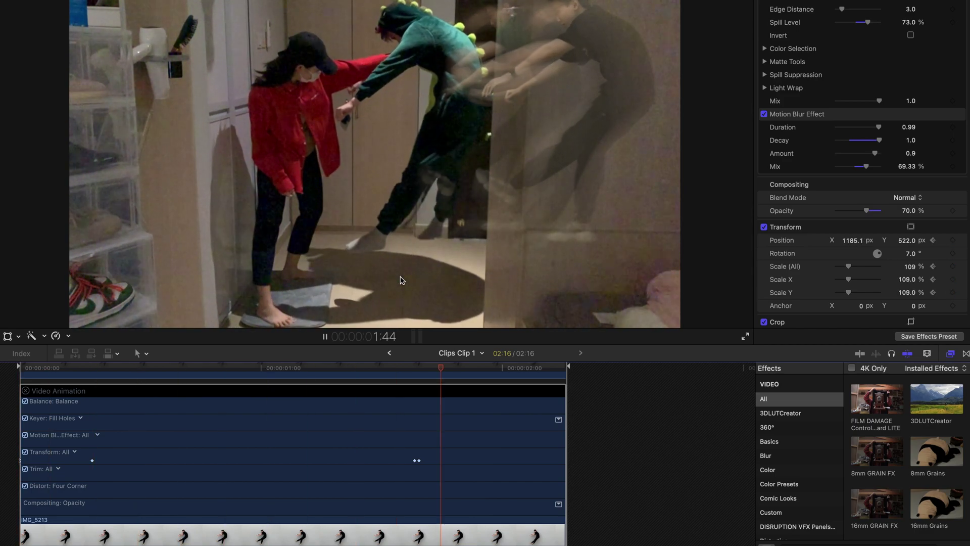
key("space")
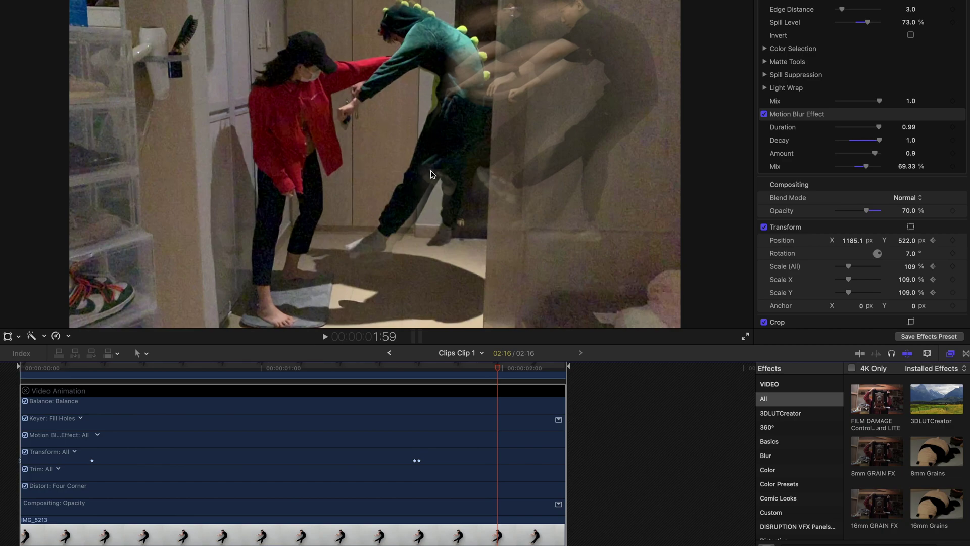
Step: Show the video animation of the upper IMG_5213 clip inside the compound clip
left_click(305, 475)
scroll(305, 476, "up", 2)
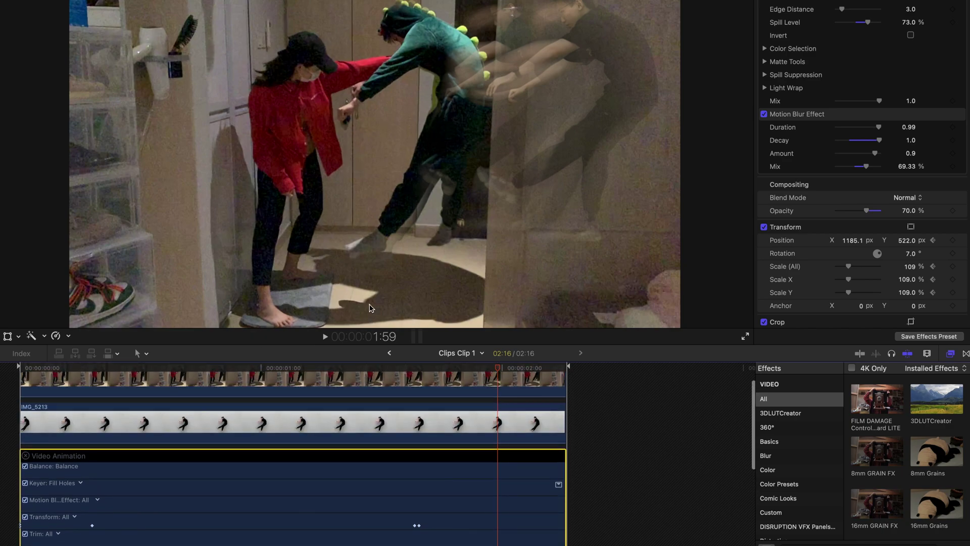
right_click(251, 427)
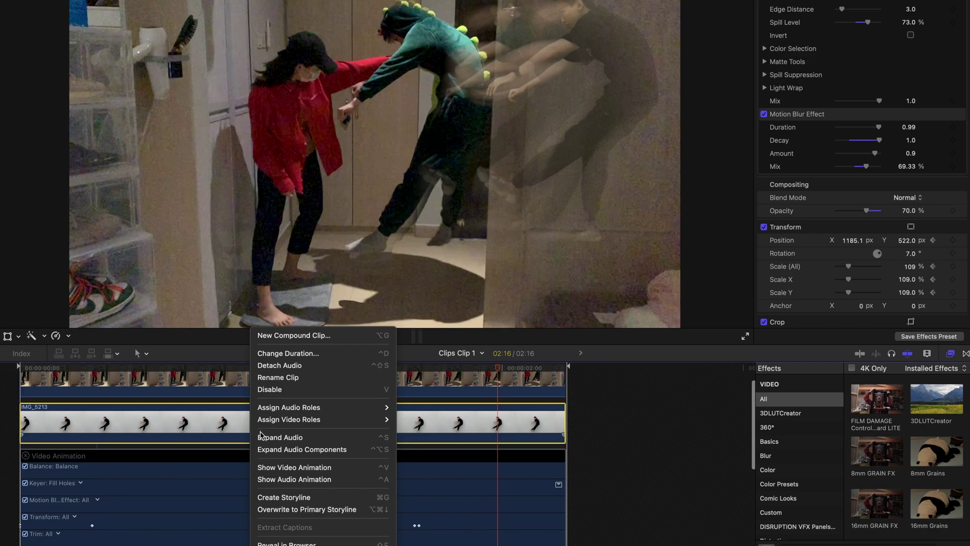
left_click(273, 468)
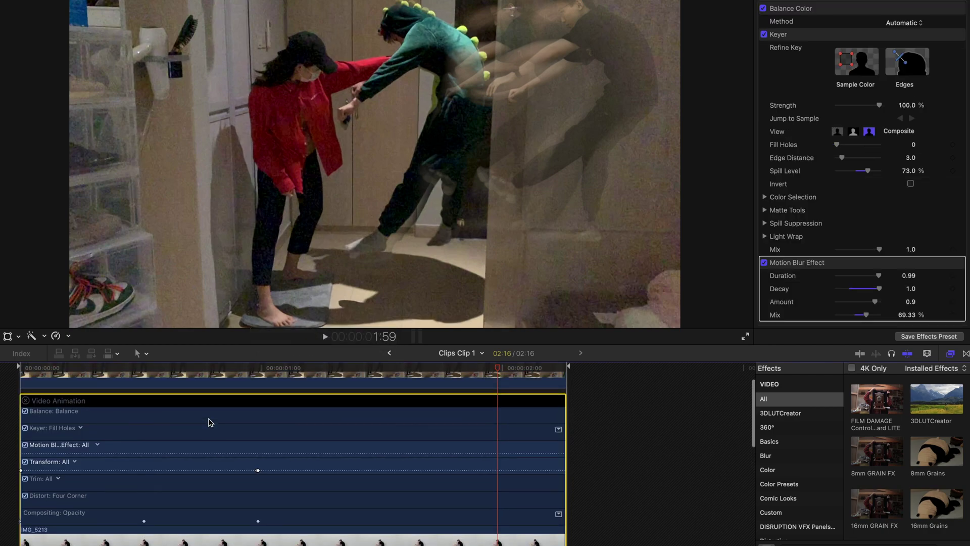
Step: Examine the upper IMG_5213 clip's opacity and position at the start, frame 31 and frame 59, and scrub on to 1:41
left_click(120, 366)
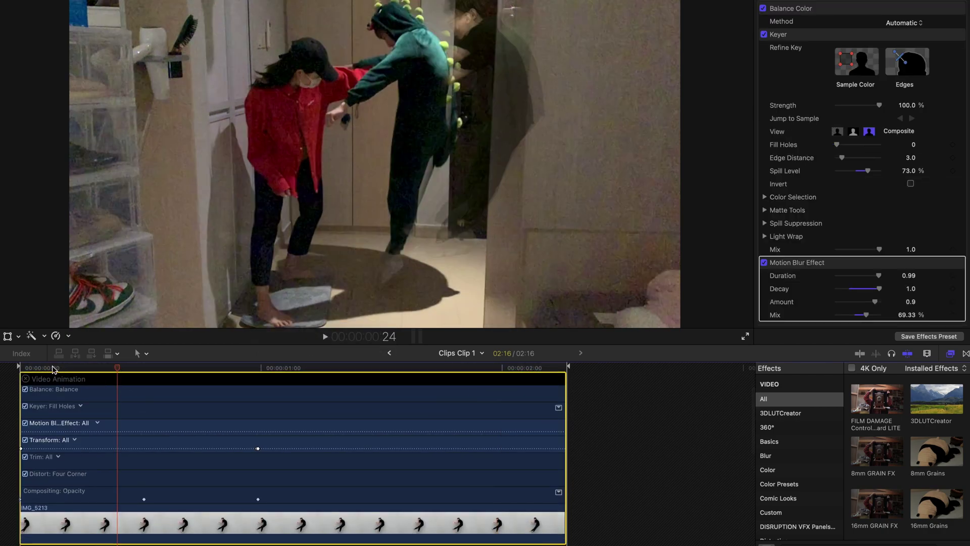
left_click(31, 369)
left_click_drag(32, 371, 20, 371)
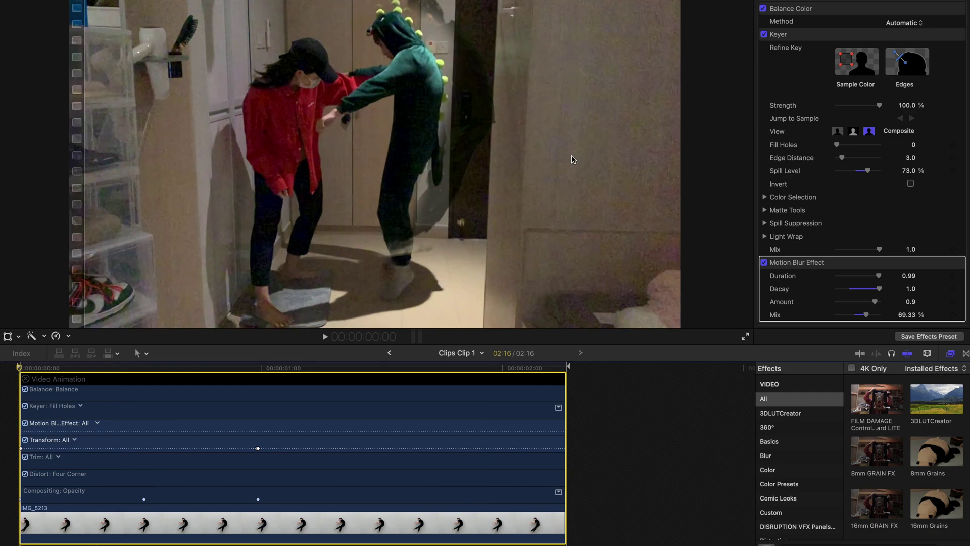
scroll(814, 286, "down", 4)
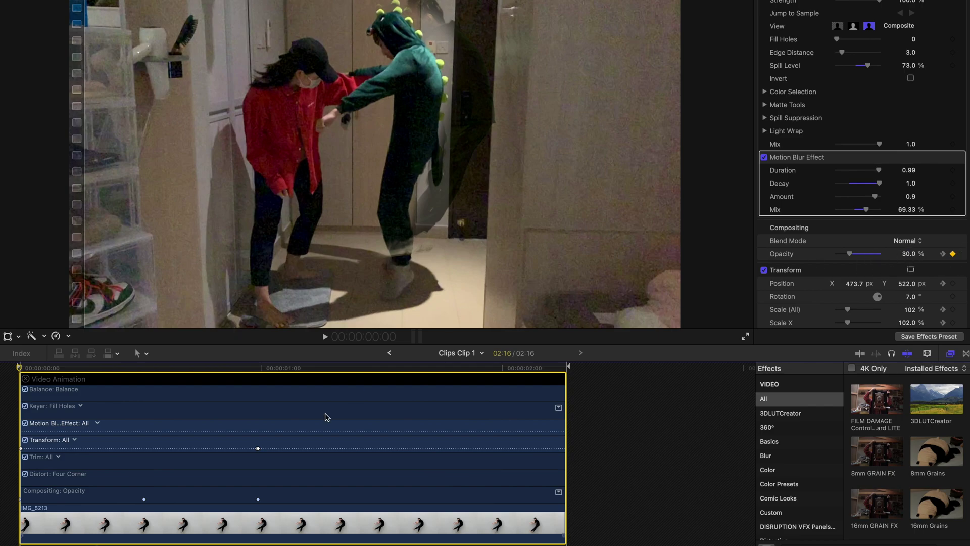
left_click(130, 368)
left_click(143, 369)
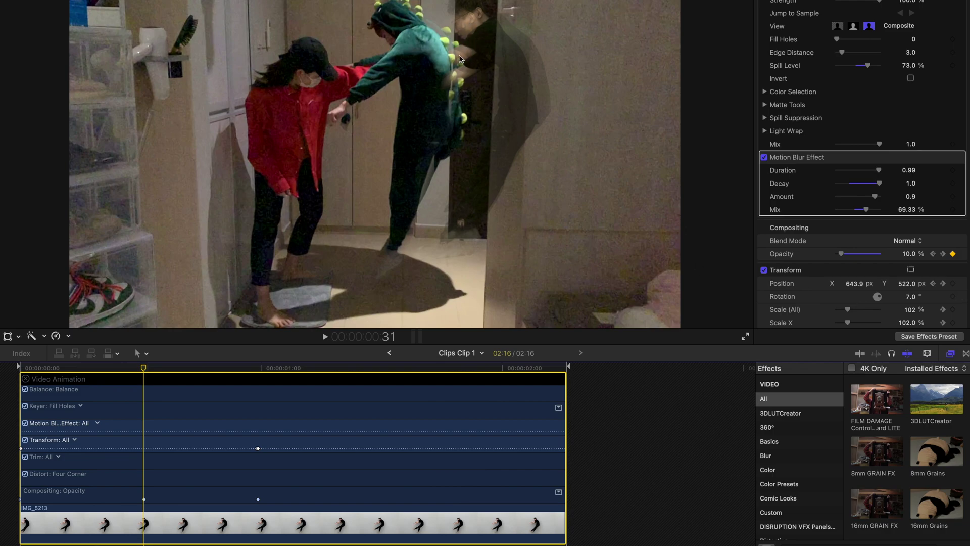
left_click(256, 373)
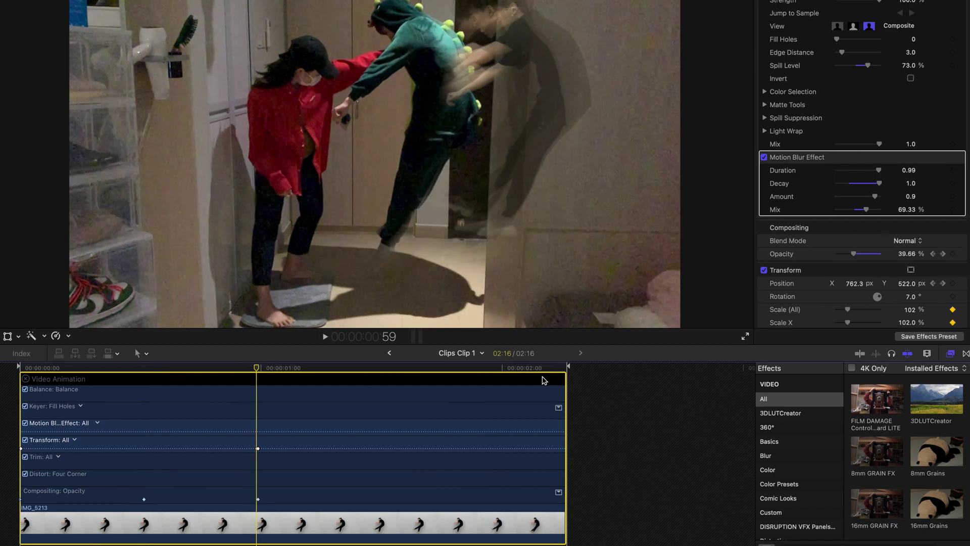
left_click_drag(256, 369, 427, 367)
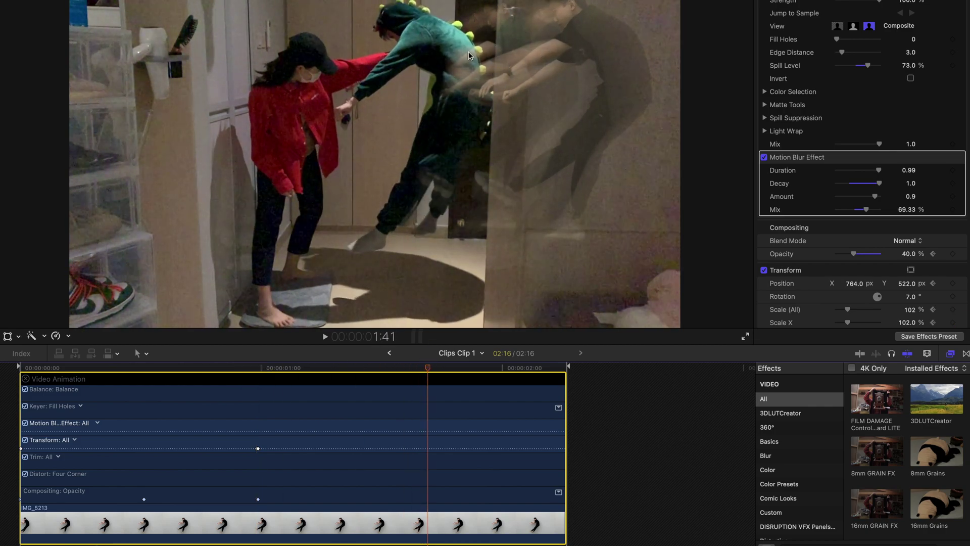
Step: Return to the Clips project and keyframe the compound clip's start at 130% scale and Y position -300 px
key("super+bracketleft")
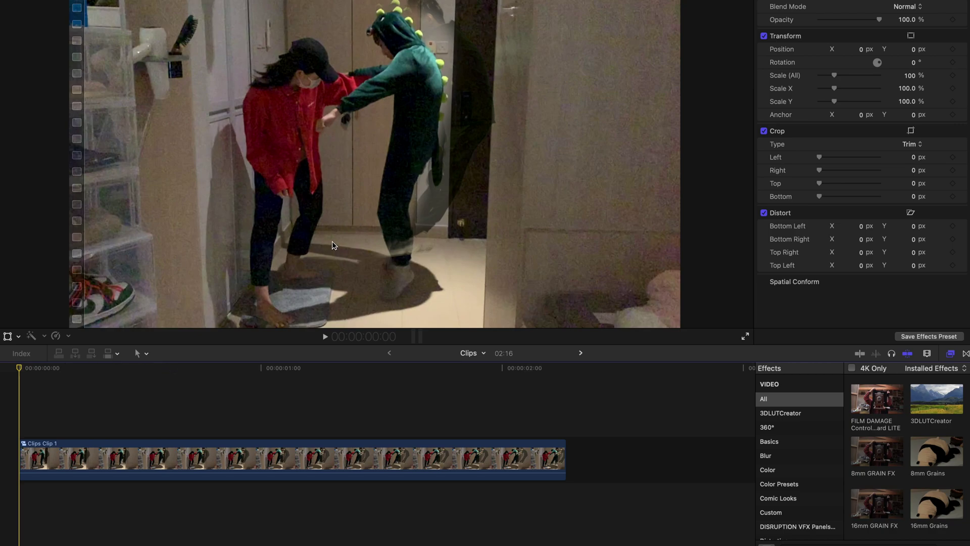
left_click(343, 433)
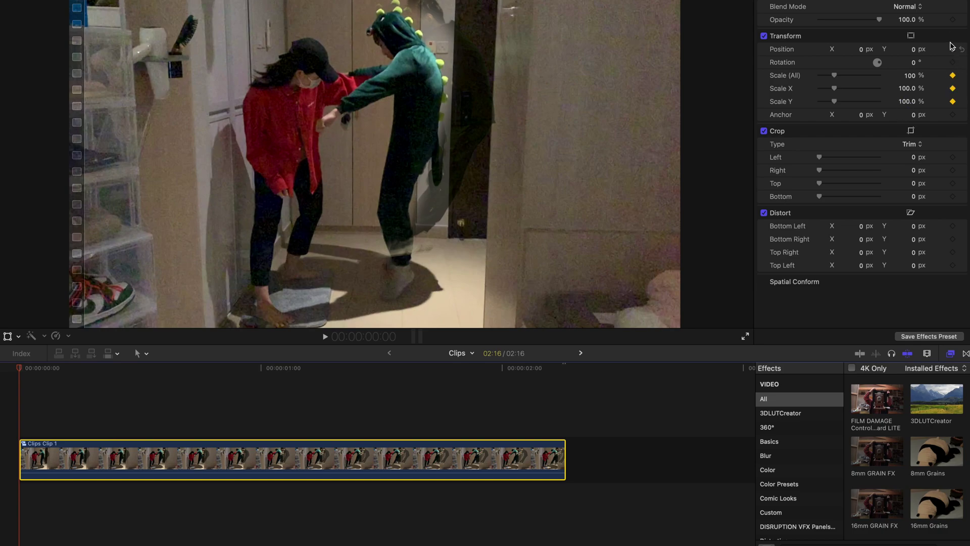
left_click(952, 49)
left_click(907, 76)
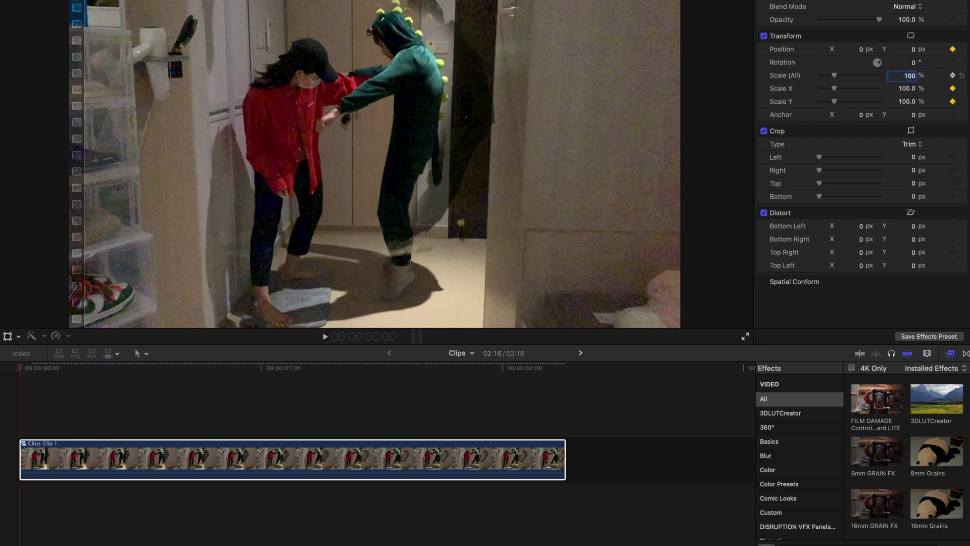
type("130")
key("Return")
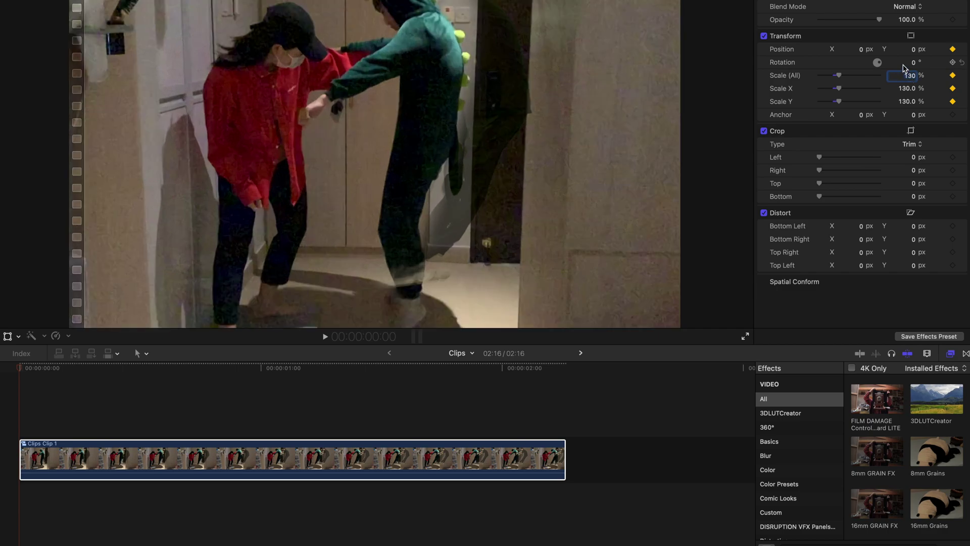
left_click_drag(915, 51, 915, 126)
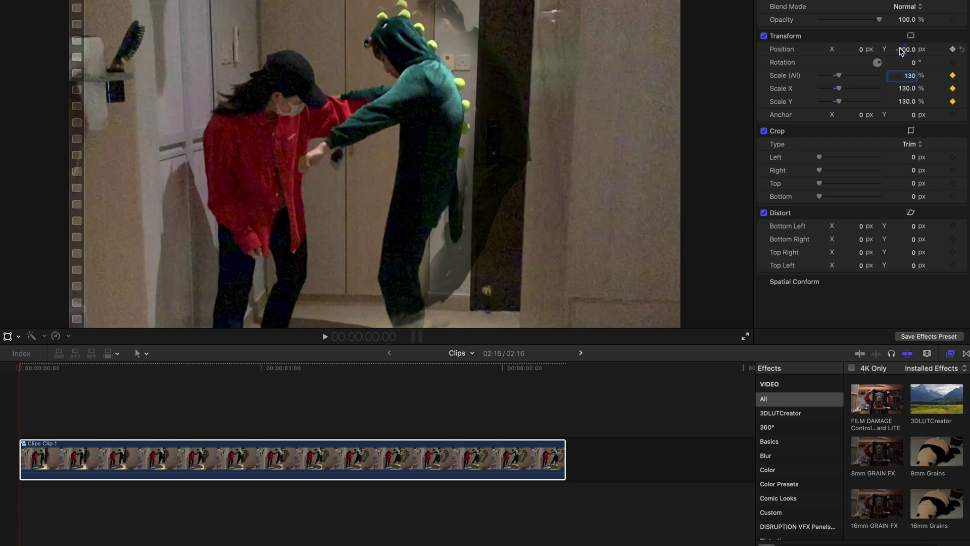
Step: Keyframe the compound clip's end at 2:16 with 100% scale and Y position 0 px, and return to the start
left_click(563, 368)
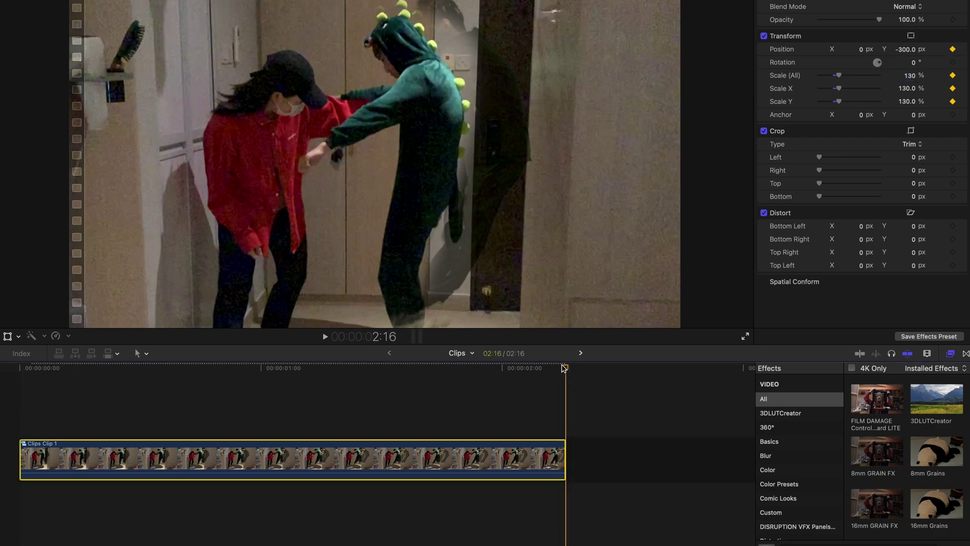
left_click(909, 77)
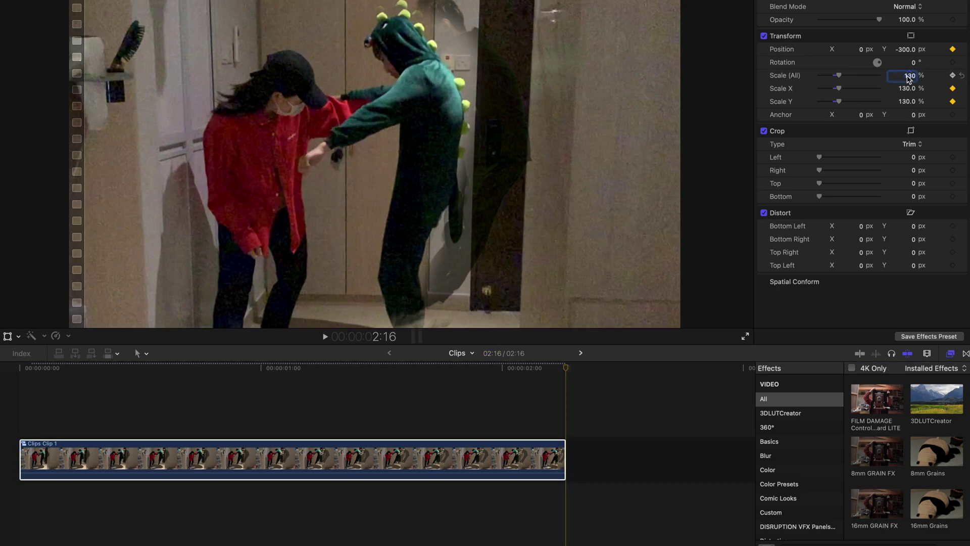
type("100")
left_click(904, 49)
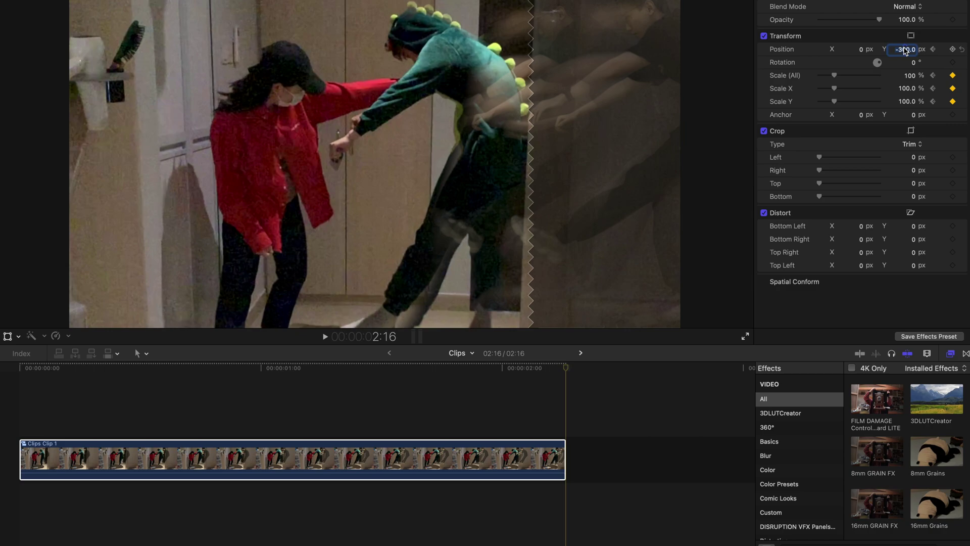
type("0")
left_click(22, 368)
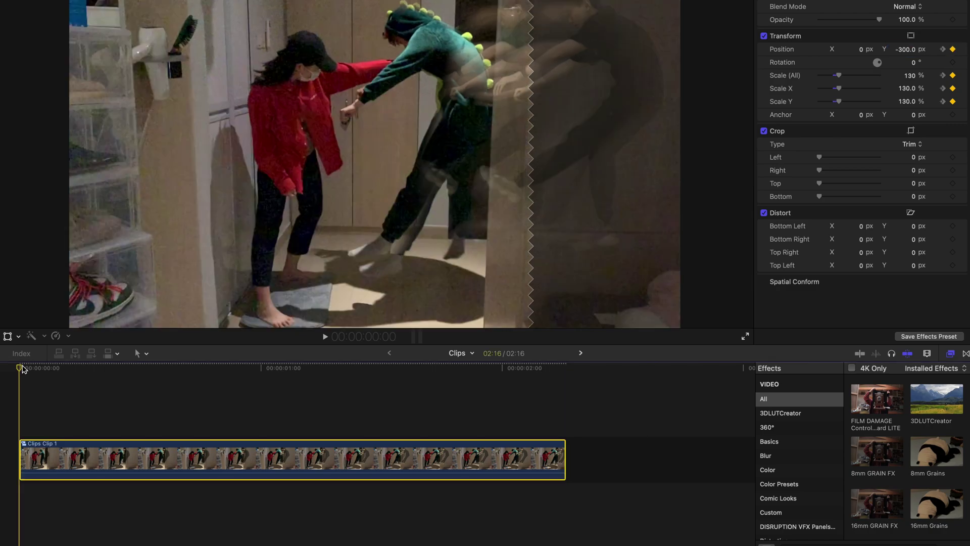